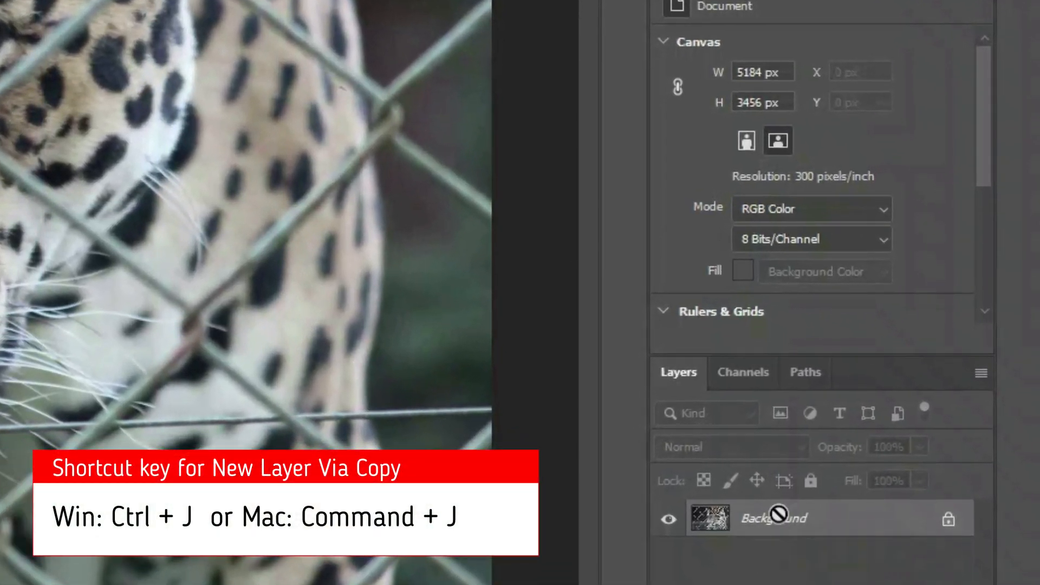
# Duplicate the Background layer onto a new layer above it
pyautogui.hotkey('ctrl', 'j')
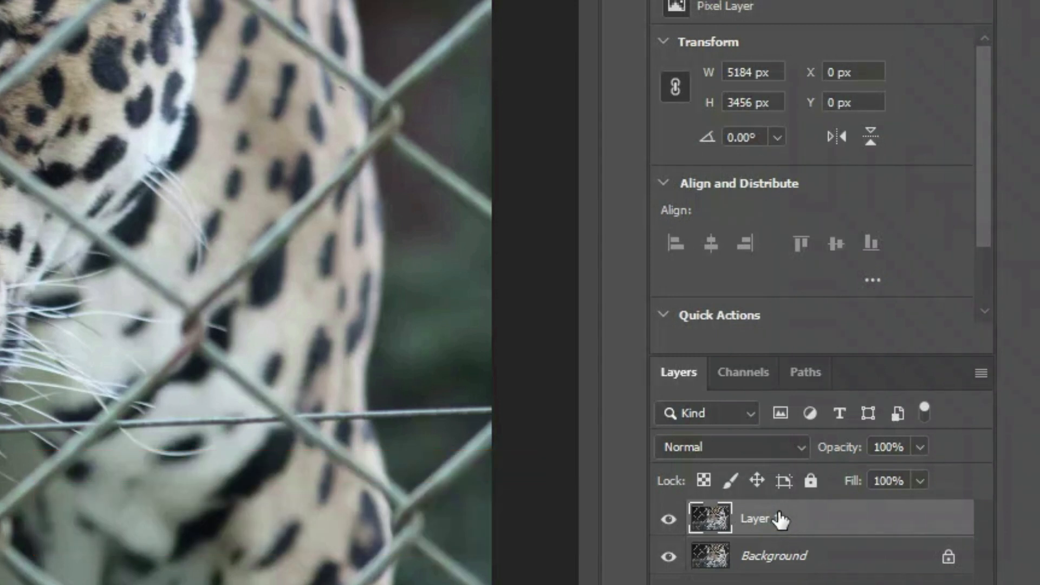
# Make another duplicate of the Background layer named Background copy and delete that duplicate
pyautogui.rightClick(804, 558)
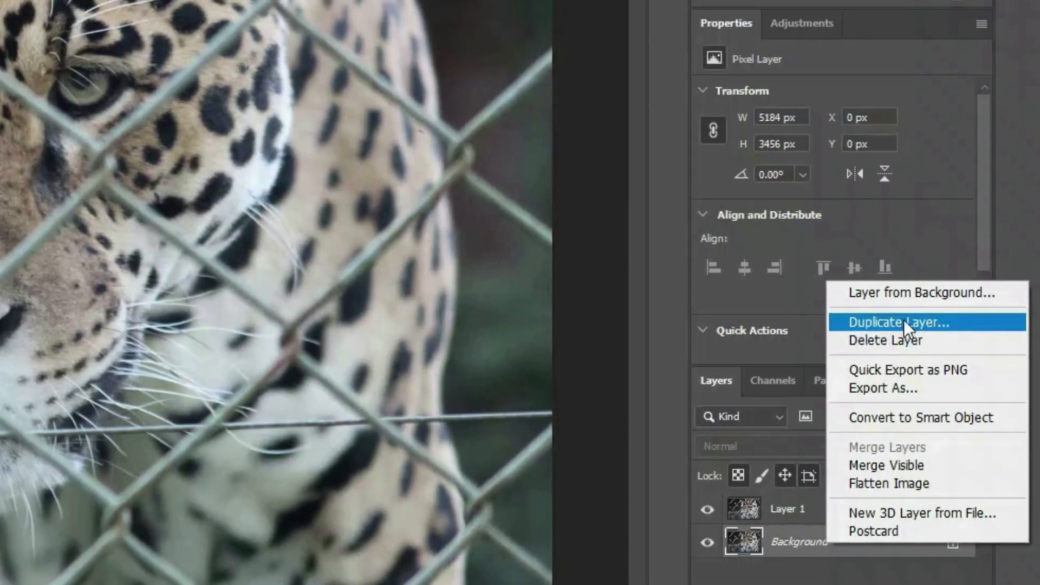
pyautogui.click(899, 323)
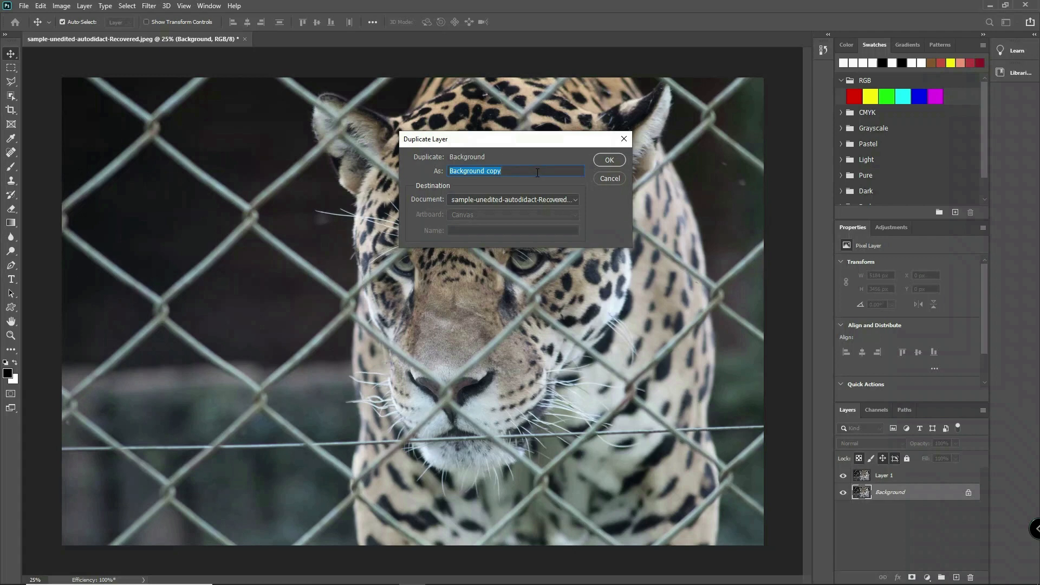
pyautogui.click(607, 161)
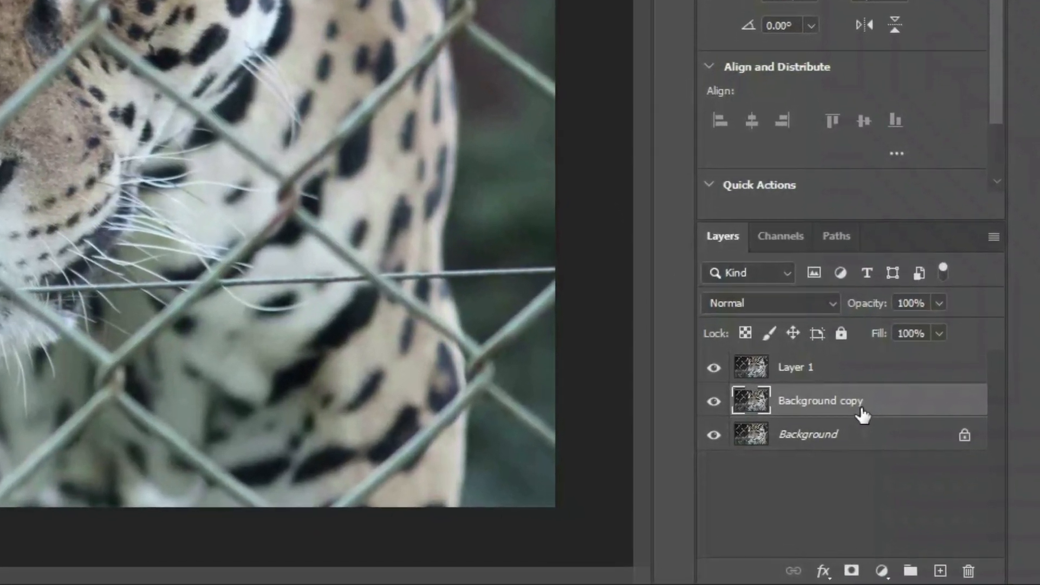
pyautogui.moveTo(861, 412); pyautogui.dragTo(974, 572)
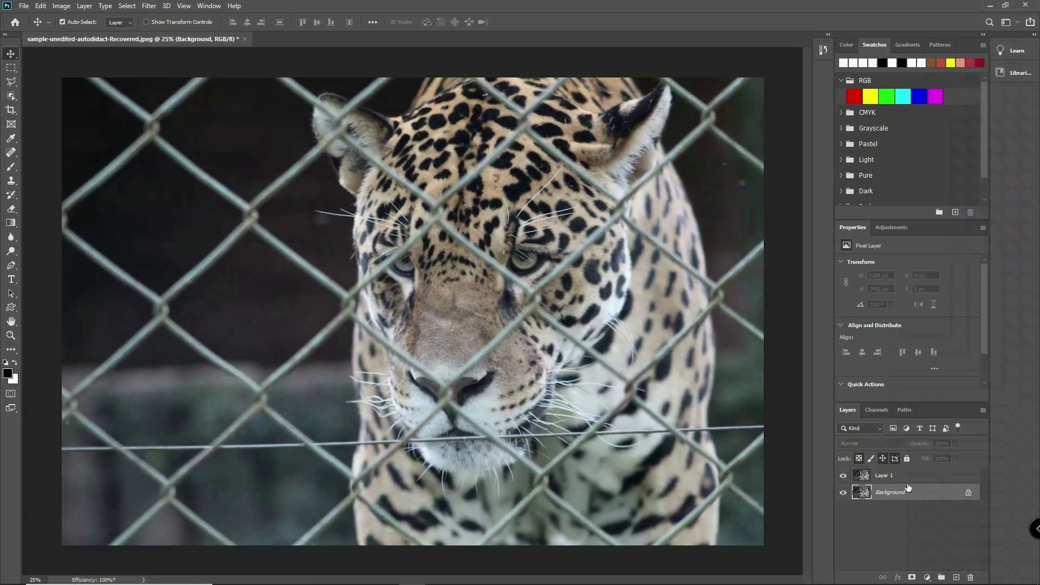
# With Layer 1 active, set up the Brush tool at 125 px with black as the foreground colour
pyautogui.click(910, 481)
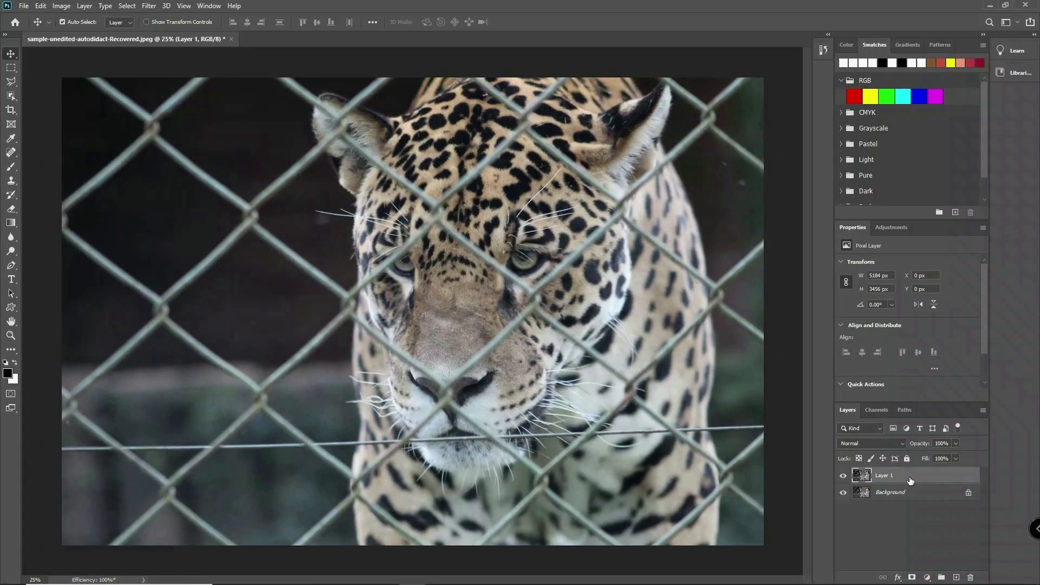
pyautogui.press('x')
pyautogui.click(11, 169)
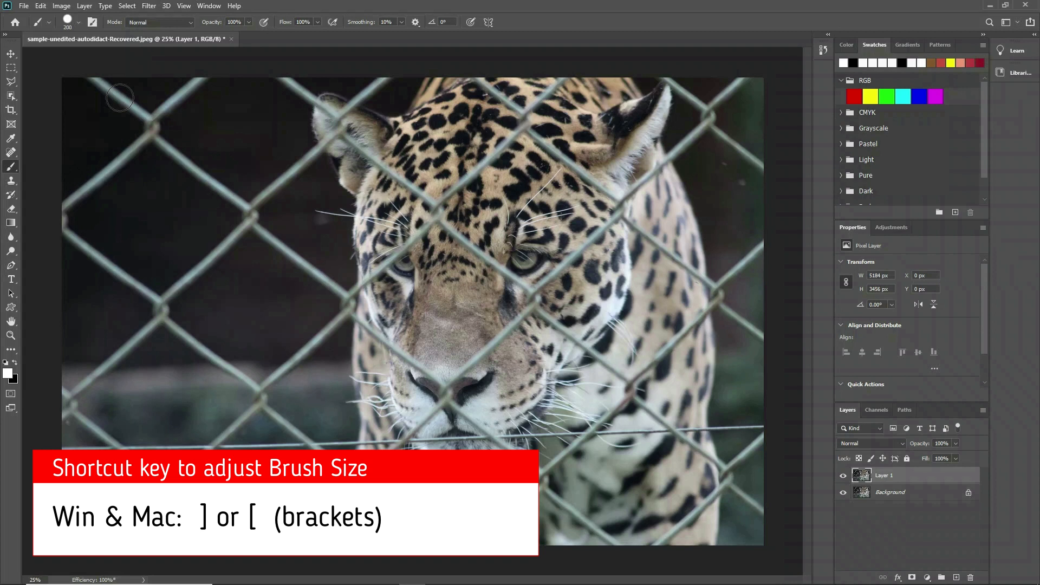
pyautogui.press('[')
pyautogui.press('[')
pyautogui.press('[')
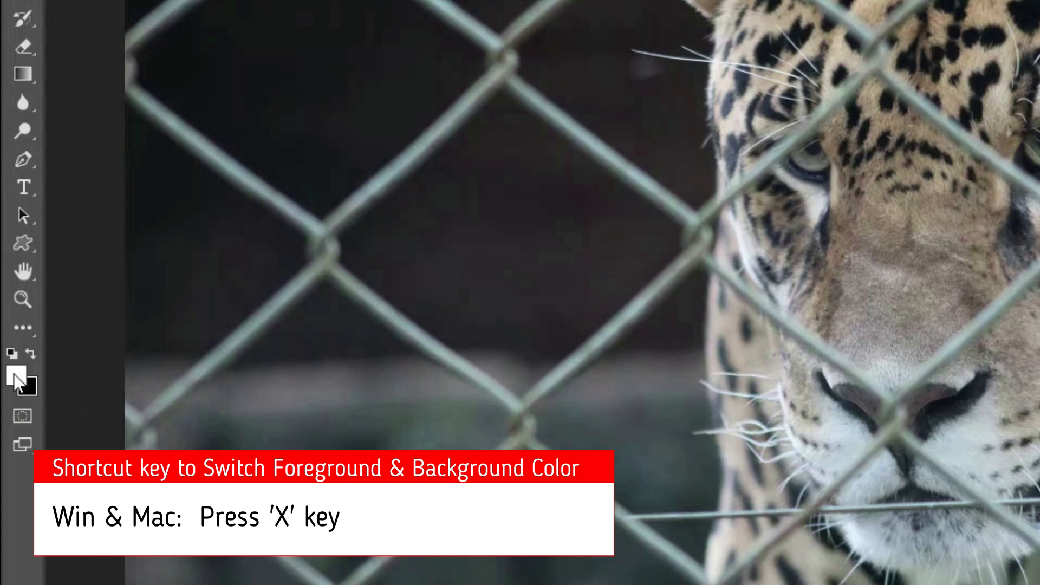
pyautogui.press('x')
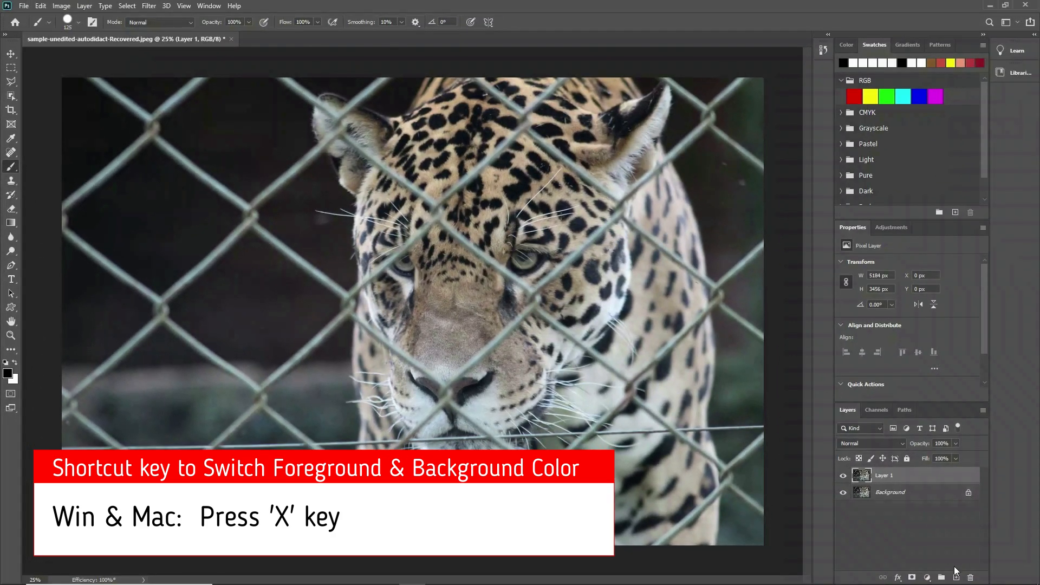
# Add a new empty layer above Layer 1 and name it Painting
pyautogui.click(956, 577)
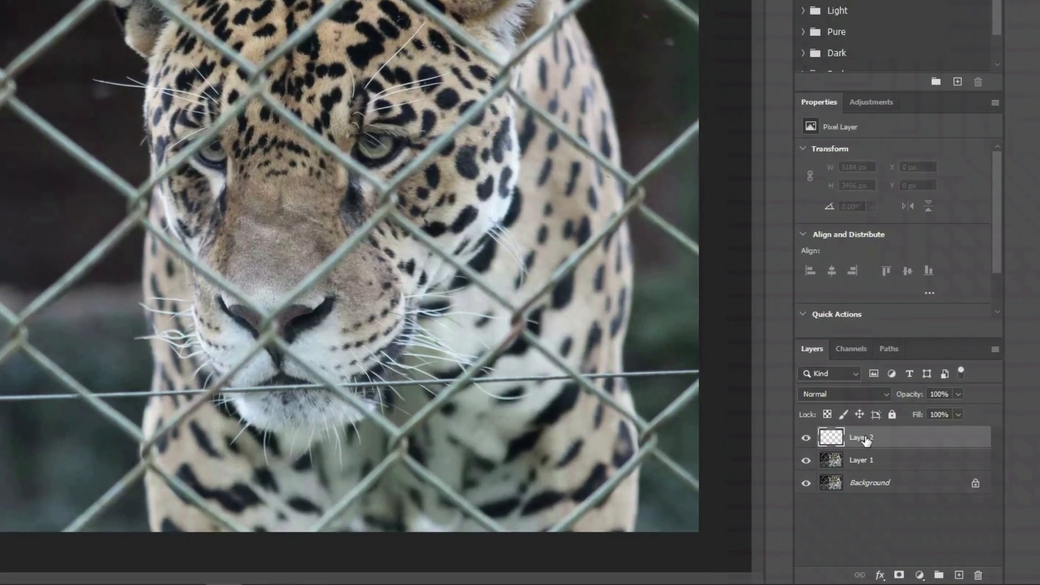
pyautogui.doubleClick(861, 439)
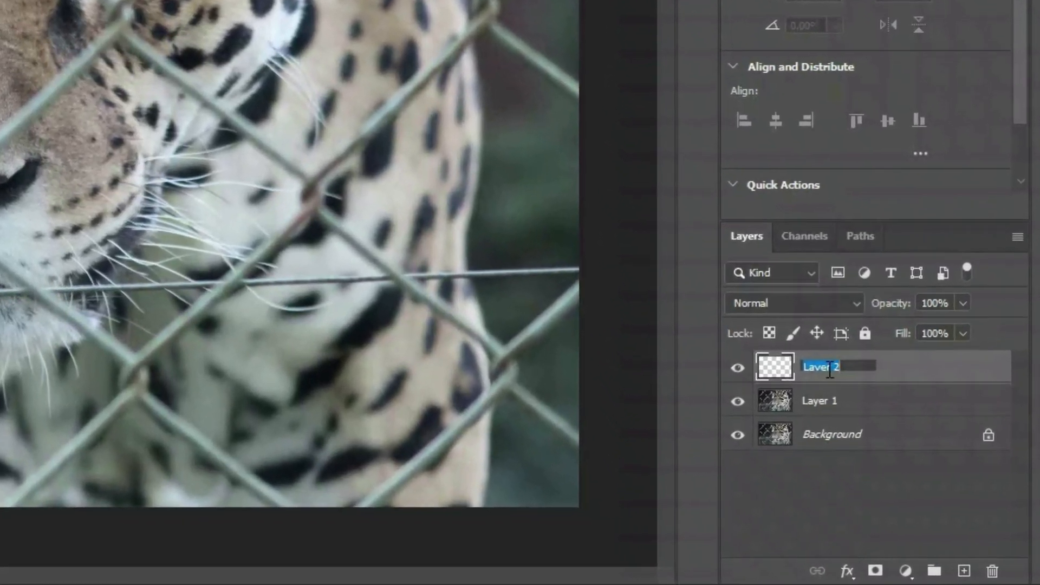
pyautogui.write('Painting')
pyautogui.press('Return')
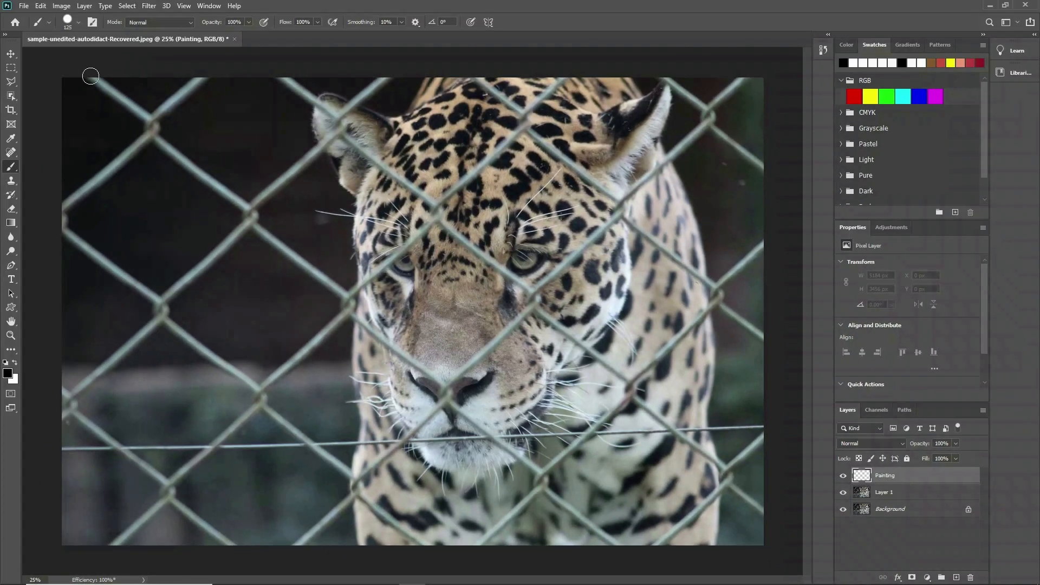
# Paint connected black straight strokes over the fence strand running from the image's upper-left corner down across the nose to the bottom edge
pyautogui.click(91, 76)
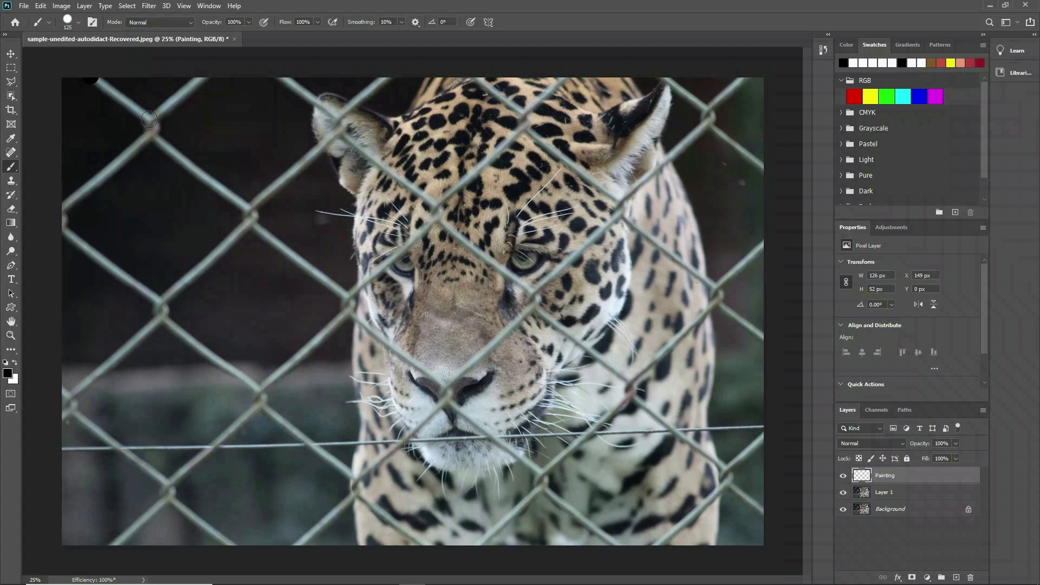
pyautogui.keyDown('shift'); pyautogui.click(148, 120); pyautogui.keyUp('shift')
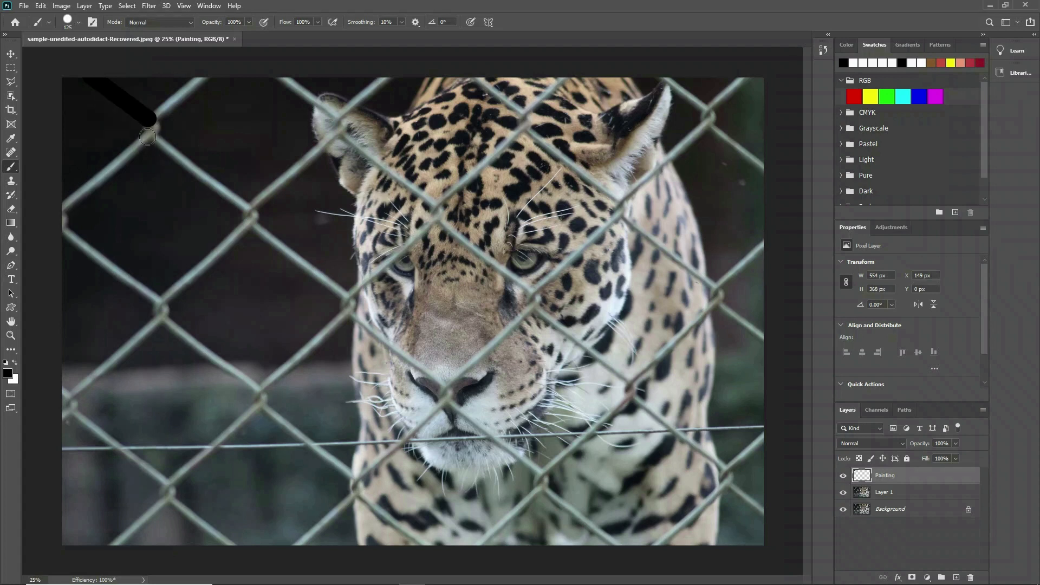
pyautogui.keyDown('shift'); pyautogui.click(149, 137); pyautogui.keyUp('shift')
pyautogui.keyDown('shift'); pyautogui.click(246, 209); pyautogui.keyUp('shift')
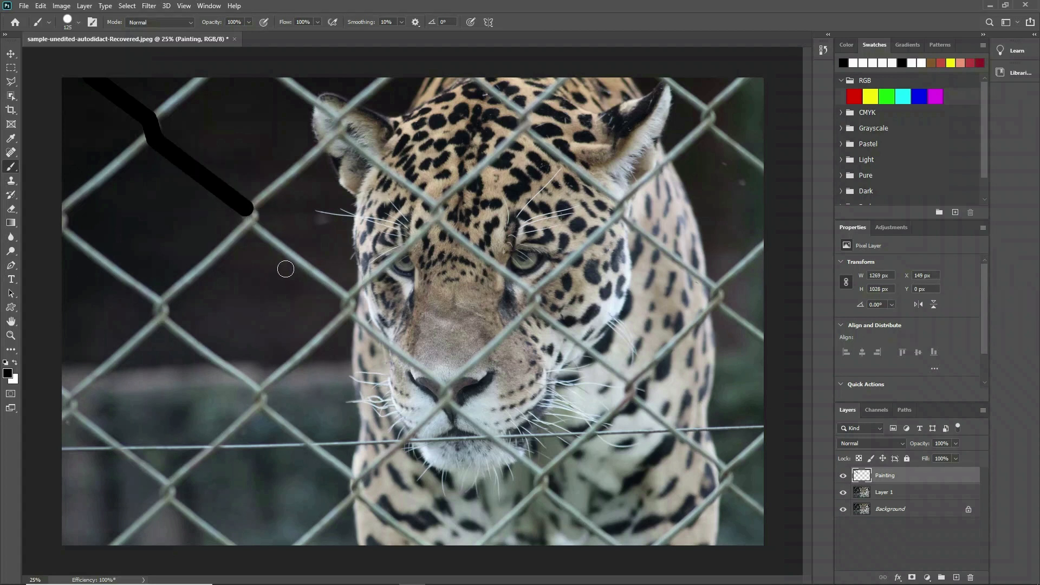
pyautogui.keyDown('shift'); pyautogui.click(260, 228); pyautogui.keyUp('shift')
pyautogui.keyDown('shift'); pyautogui.click(341, 293); pyautogui.keyUp('shift')
pyautogui.keyDown('shift'); pyautogui.click(356, 319); pyautogui.keyUp('shift')
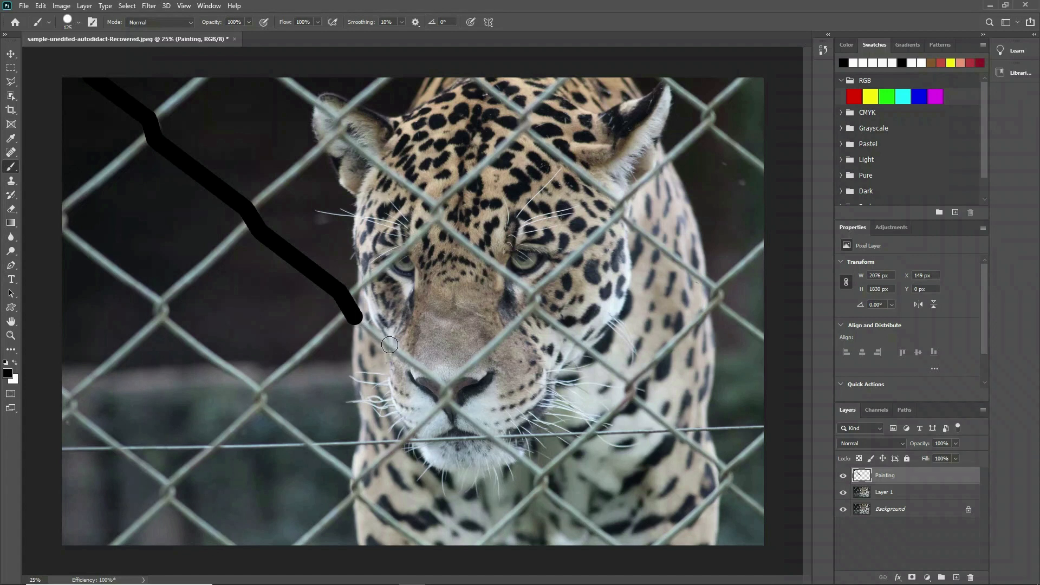
pyautogui.keyDown('shift'); pyautogui.click(389, 344); pyautogui.keyUp('shift')
pyautogui.keyDown('shift'); pyautogui.click(440, 380); pyautogui.keyUp('shift')
pyautogui.keyDown('shift'); pyautogui.click(457, 413); pyautogui.keyUp('shift')
pyautogui.keyDown('shift'); pyautogui.click(539, 474); pyautogui.keyUp('shift')
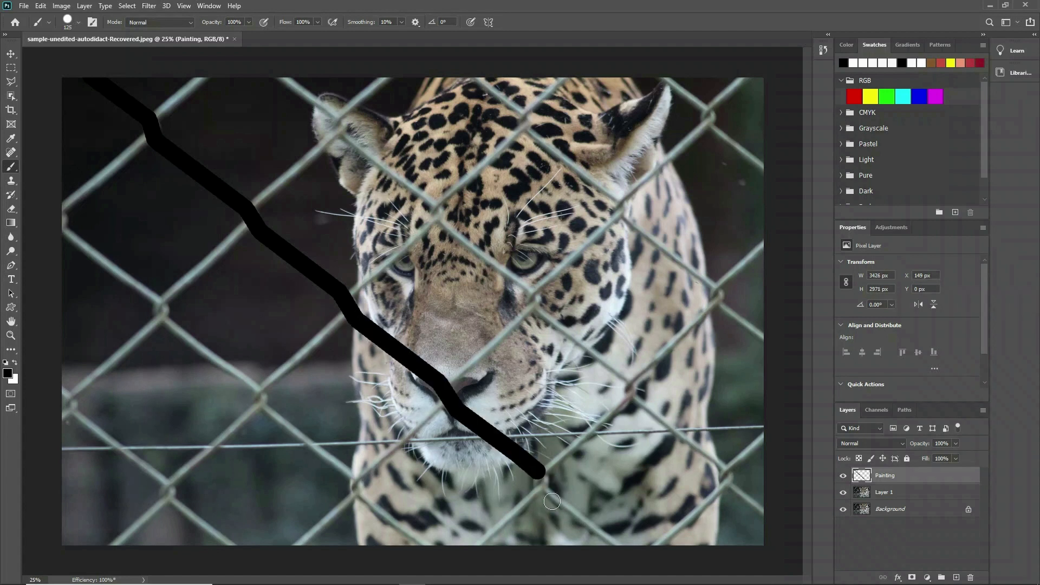
pyautogui.keyDown('shift'); pyautogui.click(551, 498); pyautogui.keyUp('shift')
pyautogui.keyDown('shift'); pyautogui.click(618, 544); pyautogui.keyUp('shift')
# Paint over the three remaining down-right fence strands that start at the image's top edge and end at its right edge
pyautogui.moveTo(279, 76)
pyautogui.mouseDown()
pyautogui.moveTo(334, 112)
pyautogui.moveTo(347, 140)
pyautogui.moveTo(428, 200)
pyautogui.moveTo(442, 230)
pyautogui.moveTo(492, 263)
pyautogui.mouseUp()
pyautogui.keyDown('shift'); pyautogui.click(532, 298); pyautogui.keyUp('shift')
pyautogui.keyDown('shift'); pyautogui.click(542, 316); pyautogui.keyUp('shift')
pyautogui.keyDown('shift'); pyautogui.click(622, 373); pyautogui.keyUp('shift')
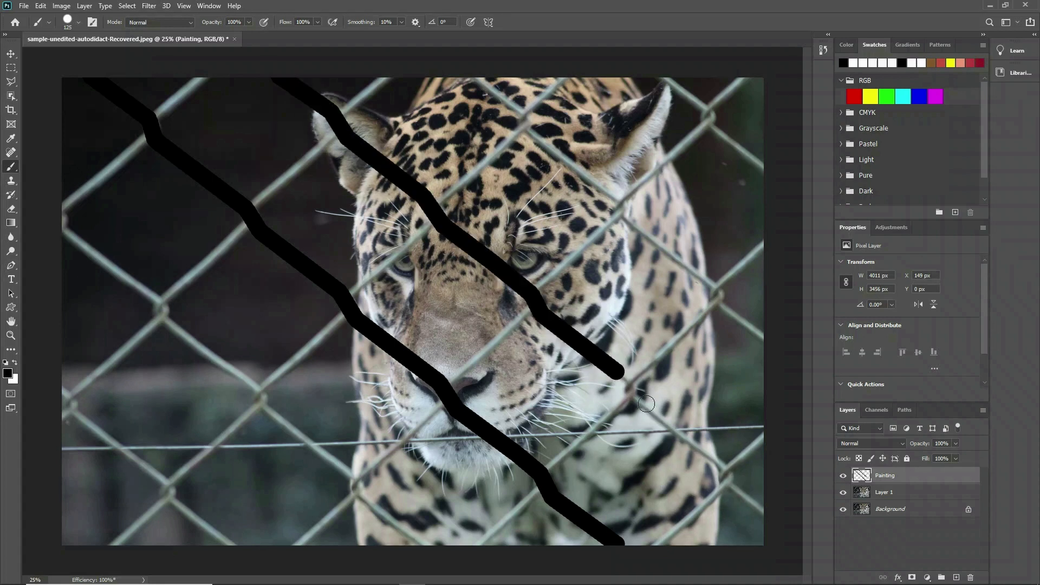
pyautogui.keyDown('shift'); pyautogui.click(640, 403); pyautogui.keyUp('shift')
pyautogui.keyDown('shift'); pyautogui.click(720, 465); pyautogui.keyUp('shift')
pyautogui.keyDown('shift'); pyautogui.click(735, 486); pyautogui.keyUp('shift')
pyautogui.keyDown('shift'); pyautogui.click(767, 516); pyautogui.keyUp('shift')
pyautogui.moveTo(473, 77)
pyautogui.mouseDown()
pyautogui.moveTo(525, 110)
pyautogui.moveTo(532, 134)
pyautogui.mouseUp()
pyautogui.keyDown('shift'); pyautogui.click(616, 196); pyautogui.keyUp('shift')
pyautogui.keyDown('shift'); pyautogui.click(628, 220); pyautogui.keyUp('shift')
pyautogui.keyDown('shift'); pyautogui.click(714, 281); pyautogui.keyUp('shift')
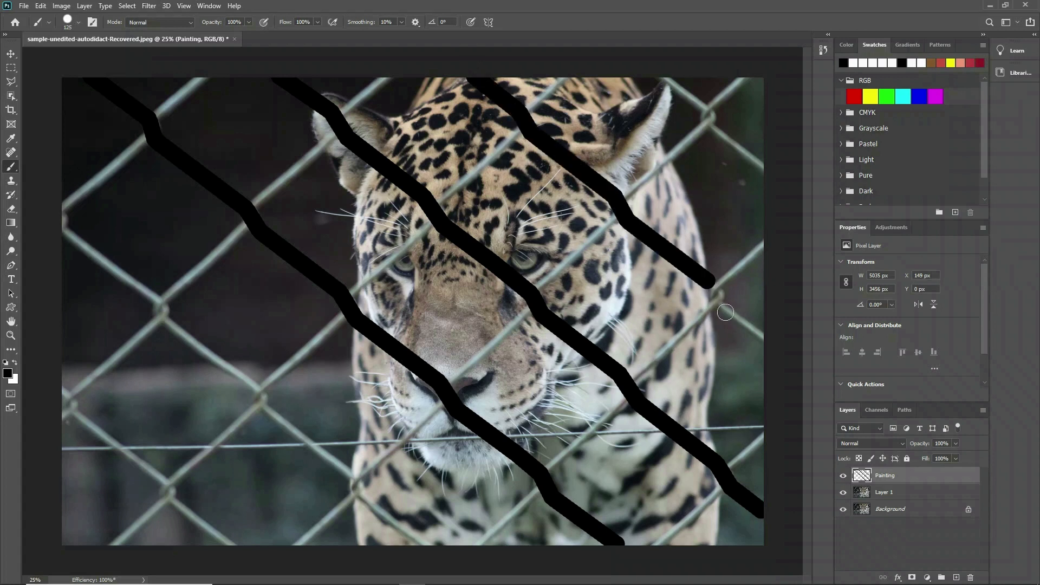
pyautogui.keyDown('shift'); pyautogui.click(729, 317); pyautogui.keyUp('shift')
pyautogui.keyDown('shift'); pyautogui.click(774, 341); pyautogui.keyUp('shift')
pyautogui.click(662, 79)
pyautogui.keyDown('shift'); pyautogui.click(706, 108); pyautogui.keyUp('shift')
pyautogui.keyDown('shift'); pyautogui.click(714, 131); pyautogui.keyUp('shift')
pyautogui.keyDown('shift'); pyautogui.click(765, 165); pyautogui.keyUp('shift')
# Cover the upper-left corner's diagonal wire and the two down-right strands running from the image's left edge to its bottom edge
pyautogui.click(204, 77)
pyautogui.keyDown('shift'); pyautogui.click(152, 115); pyautogui.keyUp('shift')
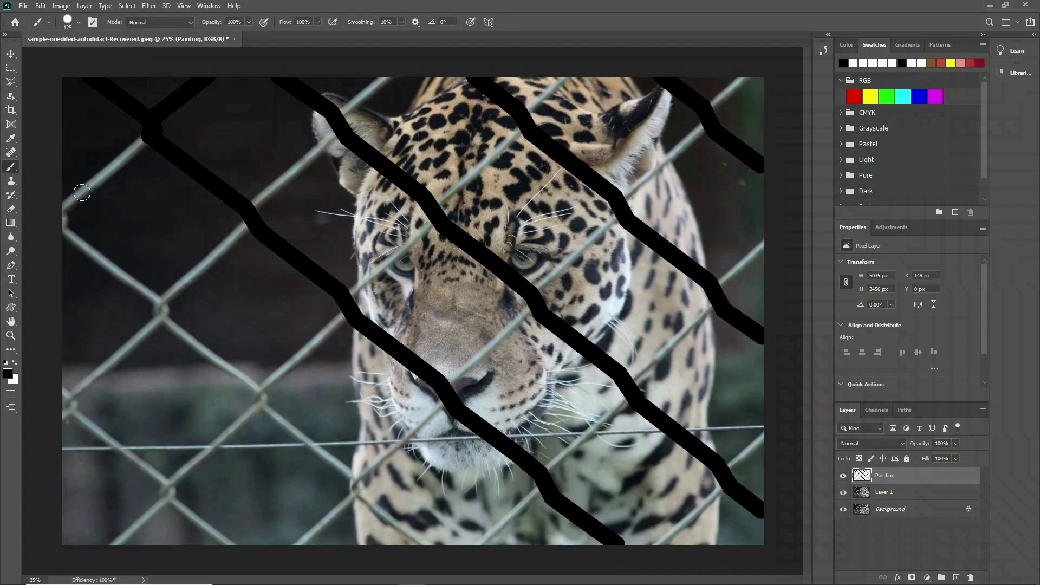
pyautogui.keyDown('shift'); pyautogui.click(66, 206); pyautogui.keyUp('shift')
pyautogui.keyDown('shift'); pyautogui.click(63, 232); pyautogui.keyUp('shift')
pyautogui.keyDown('shift'); pyautogui.click(124, 280); pyautogui.keyUp('shift')
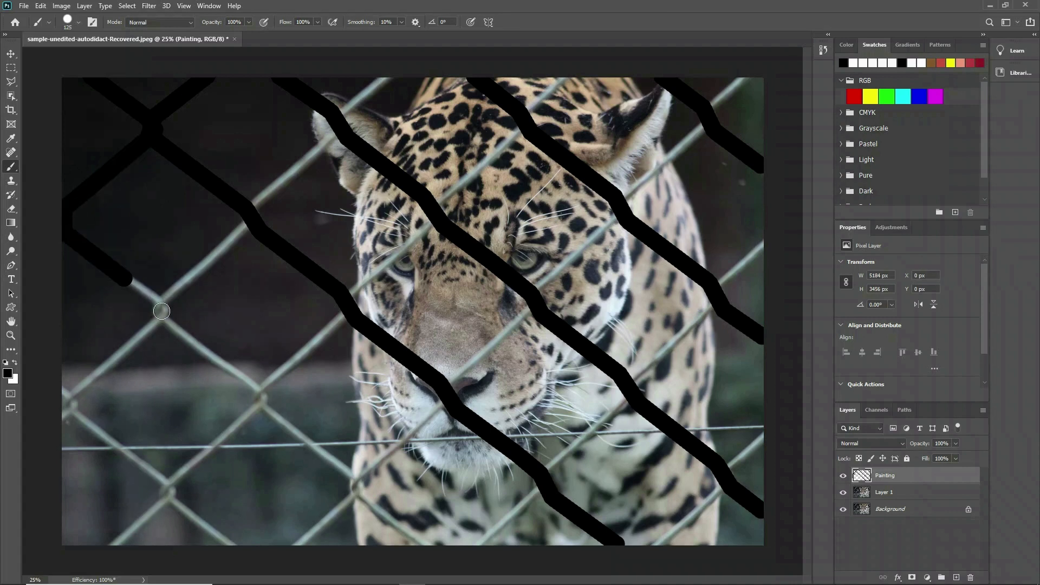
pyautogui.keyDown('shift'); pyautogui.click(164, 301); pyautogui.keyUp('shift')
pyautogui.keyDown('shift'); pyautogui.click(169, 325); pyautogui.keyUp('shift')
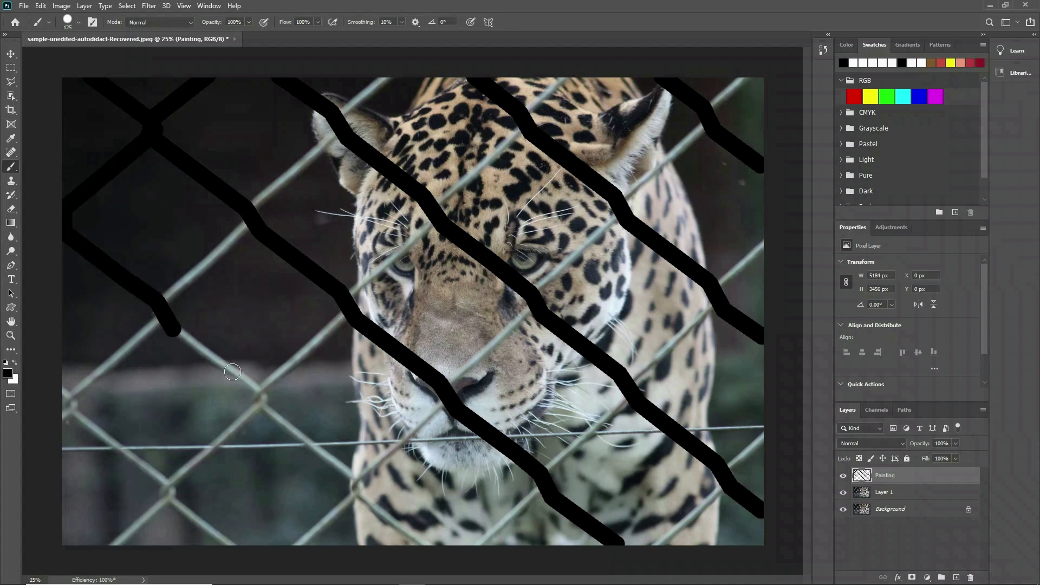
pyautogui.keyDown('shift'); pyautogui.click(254, 387); pyautogui.keyUp('shift')
pyautogui.keyDown('shift'); pyautogui.click(270, 416); pyautogui.keyUp('shift')
pyautogui.keyDown('shift'); pyautogui.click(350, 474); pyautogui.keyUp('shift')
pyautogui.keyDown('shift'); pyautogui.click(369, 504); pyautogui.keyUp('shift')
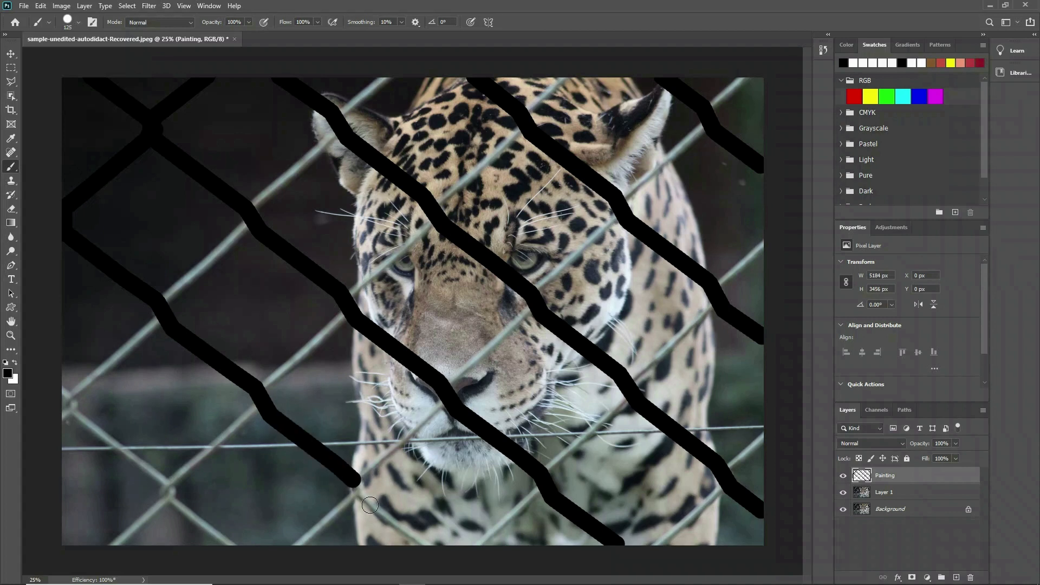
pyautogui.keyDown('shift'); pyautogui.click(426, 543); pyautogui.keyUp('shift')
pyautogui.click(64, 392)
pyautogui.keyDown('shift'); pyautogui.click(73, 411); pyautogui.keyUp('shift')
pyautogui.keyDown('shift'); pyautogui.click(163, 476); pyautogui.keyUp('shift')
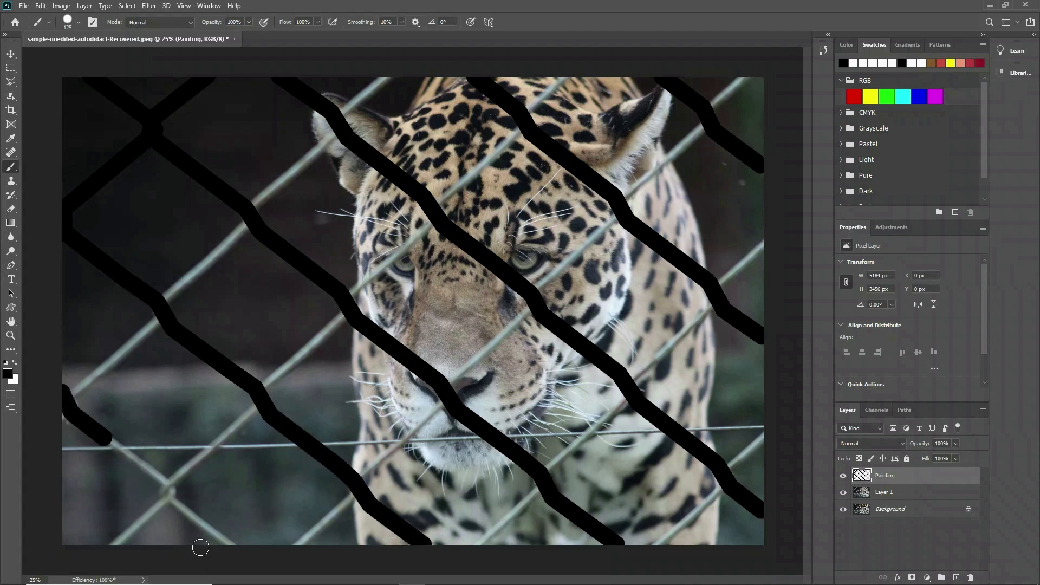
pyautogui.keyDown('shift'); pyautogui.click(173, 498); pyautogui.keyUp('shift')
pyautogui.keyDown('shift'); pyautogui.click(233, 543); pyautogui.keyUp('shift')
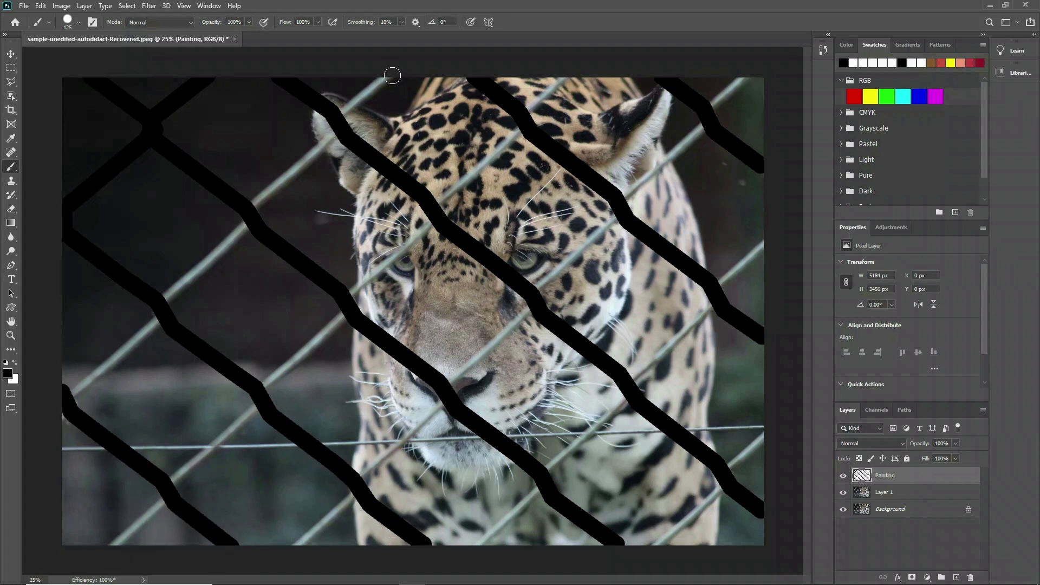
# Paint black over all remaining fence strands that slope down to the left, completing coverage of the diamond mesh
pyautogui.click(391, 76)
pyautogui.keyDown('shift'); pyautogui.click(332, 131); pyautogui.keyUp('shift')
pyautogui.moveTo(304, 167)
pyautogui.mouseDown()
pyautogui.moveTo(253, 215)
pyautogui.moveTo(253, 207)
pyautogui.moveTo(215, 260)
pyautogui.mouseUp()
pyautogui.keyDown('shift'); pyautogui.click(162, 309); pyautogui.keyUp('shift')
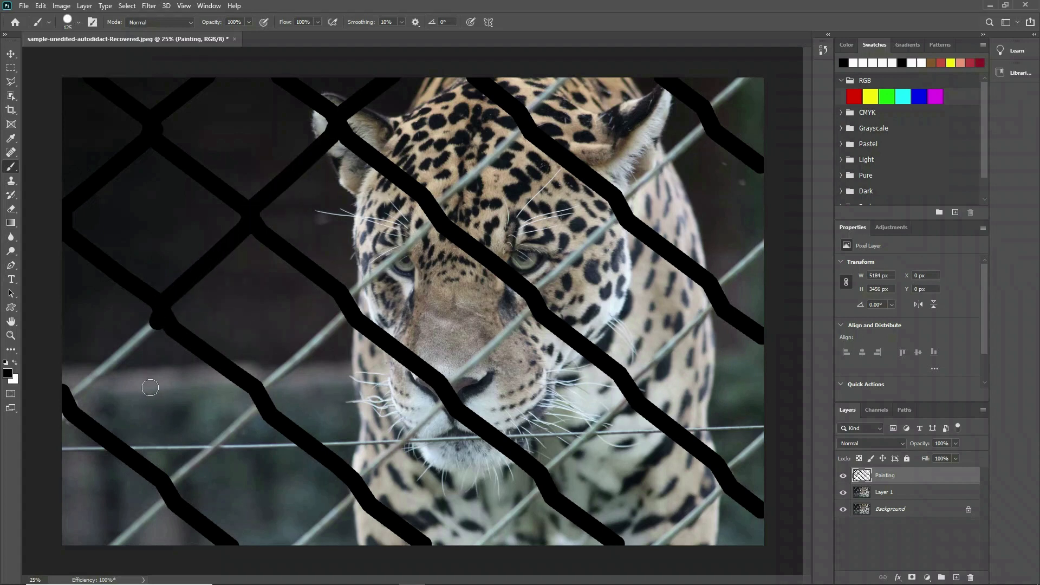
pyautogui.keyDown('shift'); pyautogui.click(67, 405); pyautogui.keyUp('shift')
pyautogui.click(566, 77)
pyautogui.keyDown('shift'); pyautogui.click(518, 130); pyautogui.keyUp('shift')
pyautogui.keyDown('shift'); pyautogui.click(433, 210); pyautogui.keyUp('shift')
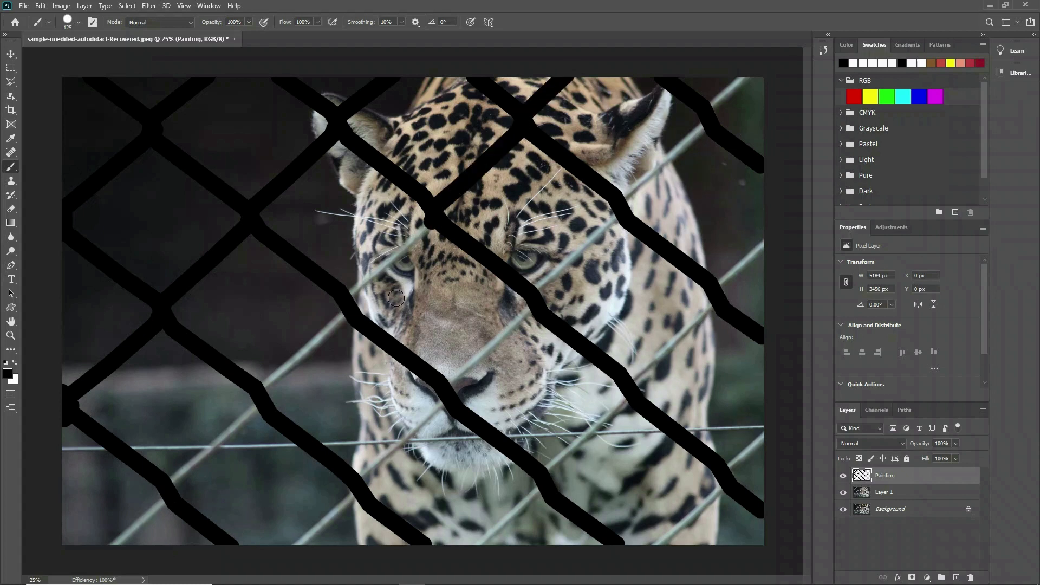
pyautogui.keyDown('shift'); pyautogui.click(355, 294); pyautogui.keyUp('shift')
pyautogui.moveTo(344, 317)
pyautogui.mouseDown()
pyautogui.moveTo(332, 345)
pyautogui.moveTo(323, 336)
pyautogui.moveTo(241, 437)
pyautogui.moveTo(254, 411)
pyautogui.moveTo(114, 547)
pyautogui.mouseUp()
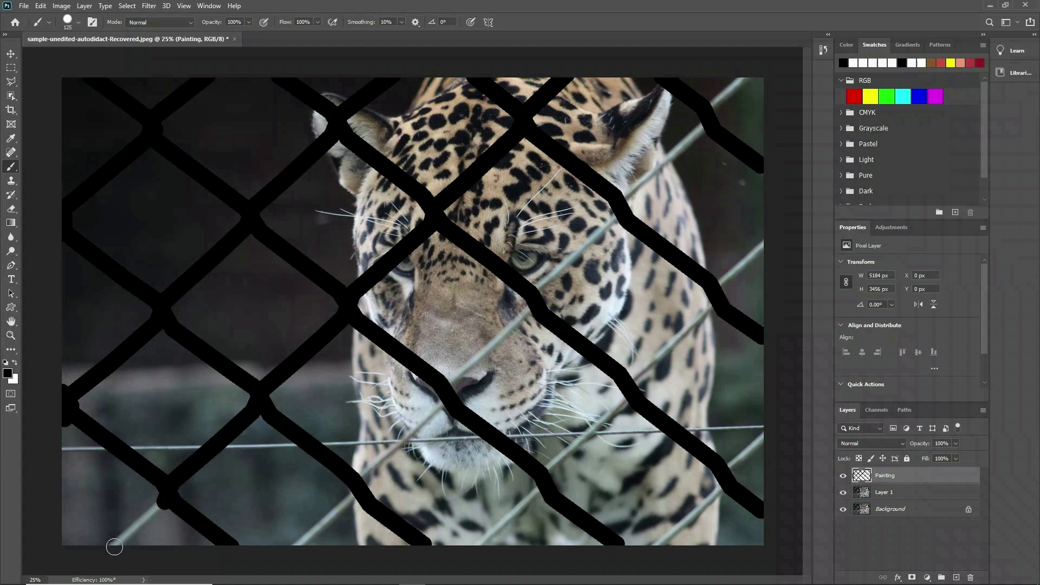
pyautogui.click(750, 76)
pyautogui.moveTo(678, 155)
pyautogui.mouseDown()
pyautogui.moveTo(446, 386)
pyautogui.moveTo(435, 410)
pyautogui.mouseUp()
pyautogui.moveTo(389, 454)
pyautogui.mouseDown()
pyautogui.moveTo(360, 483)
pyautogui.moveTo(350, 556)
pyautogui.moveTo(350, 499)
pyautogui.moveTo(299, 545)
pyautogui.mouseUp()
pyautogui.moveTo(759, 256)
pyautogui.mouseDown()
pyautogui.moveTo(722, 283)
pyautogui.moveTo(710, 313)
pyautogui.moveTo(633, 381)
pyautogui.moveTo(624, 401)
pyautogui.mouseUp()
pyautogui.moveTo(587, 435); pyautogui.dragTo(478, 547)
pyautogui.moveTo(766, 438); pyautogui.dragTo(656, 547)
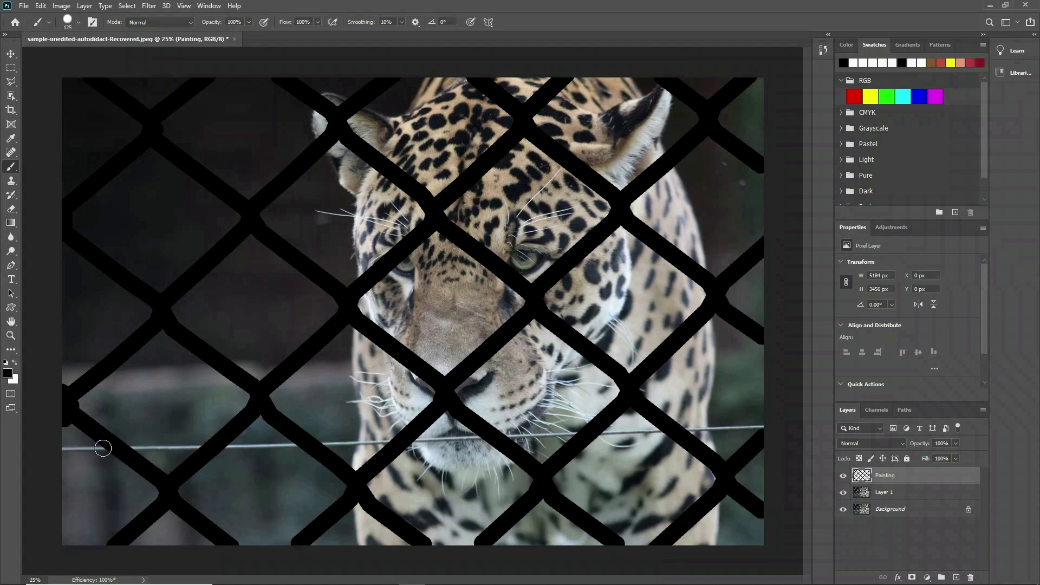
# Reduce the brush size and paint black over the thin horizontal wire across the full width of the image
pyautogui.press('[')
pyautogui.click(64, 449)
pyautogui.moveTo(205, 447)
pyautogui.mouseDown()
pyautogui.moveTo(770, 423)
pyautogui.moveTo(798, 443)
pyautogui.mouseUp()
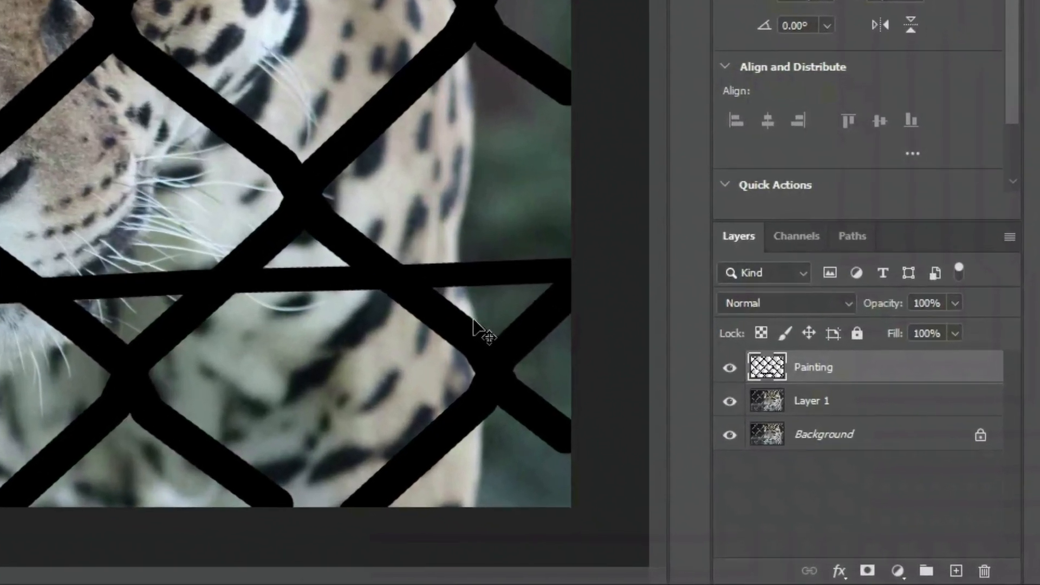
# Load the painted fence shape as a selection from the Painting layer and hide that layer
pyautogui.click(796, 404)
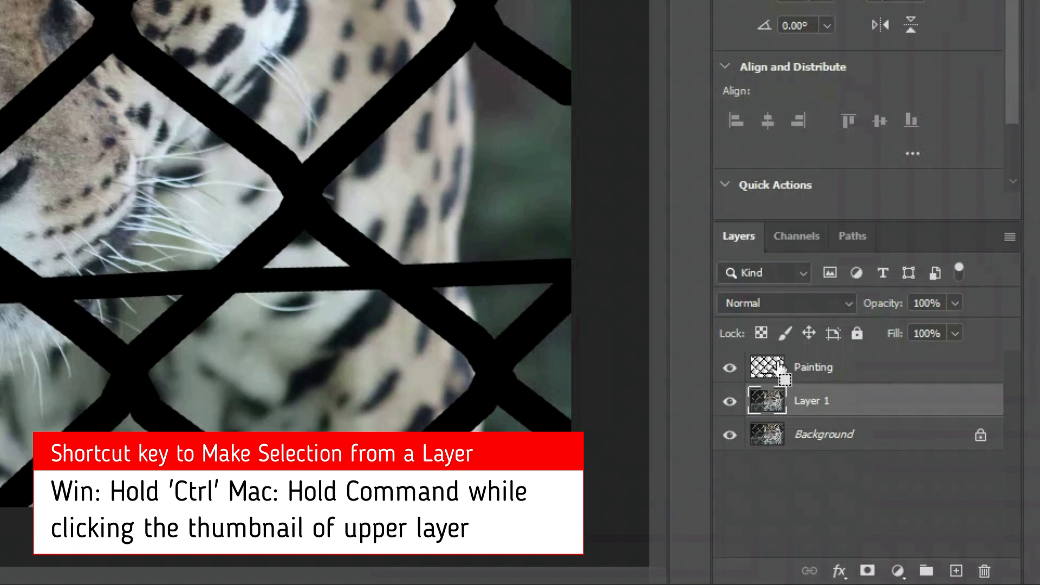
pyautogui.keyDown('ctrl'); pyautogui.click(779, 373); pyautogui.keyUp('ctrl')
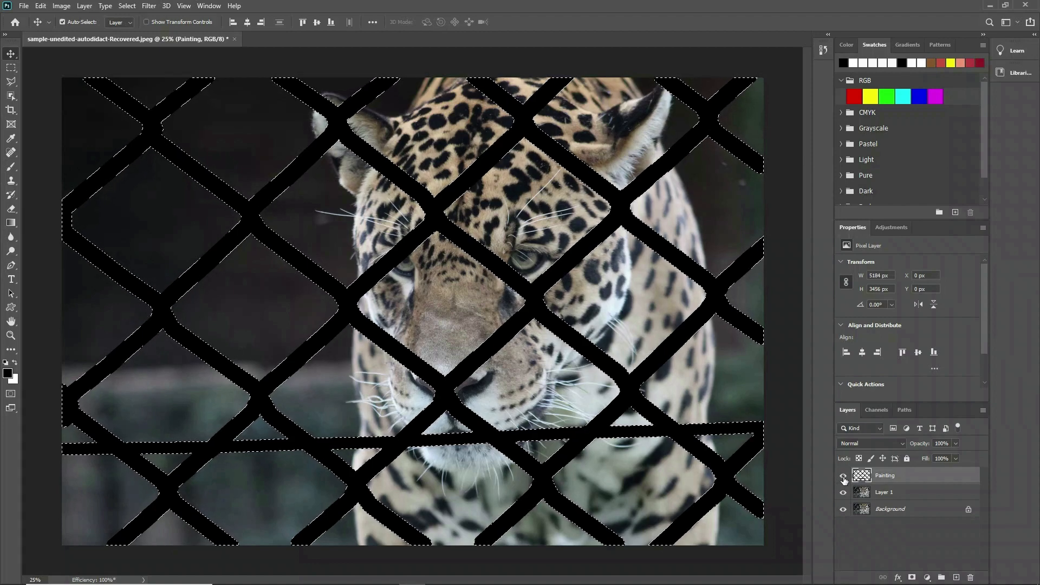
pyautogui.click(844, 478)
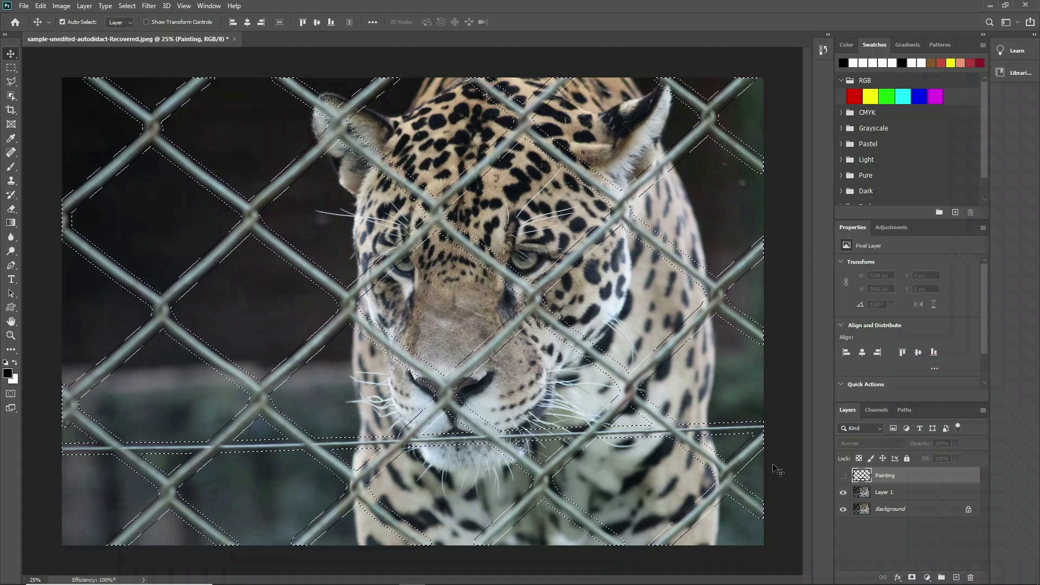
# Apply Content-Aware Fill to the fence selection on Layer 1, with the output set to New Layer
pyautogui.click(903, 496)
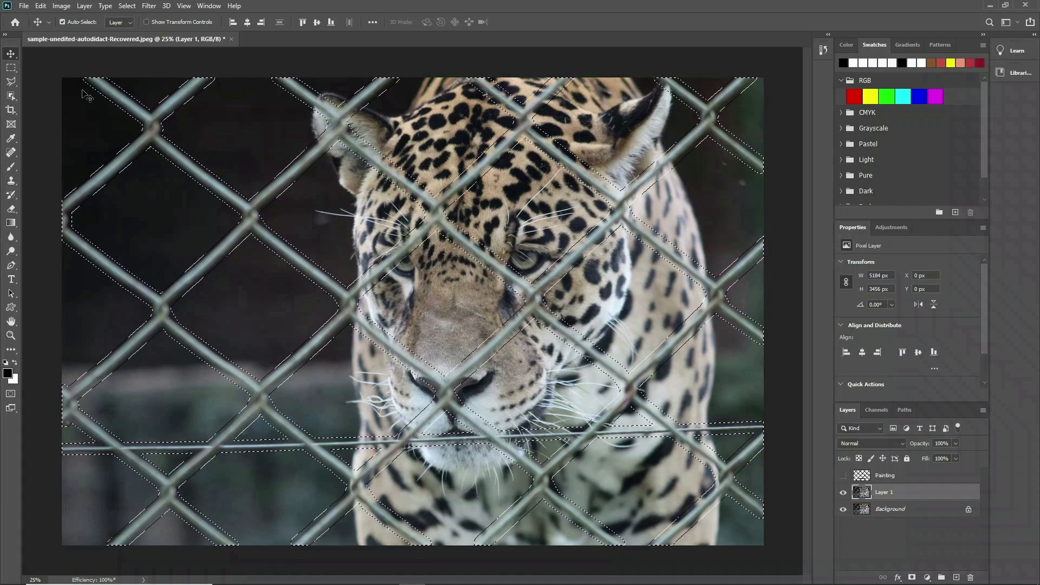
pyautogui.click(43, 6)
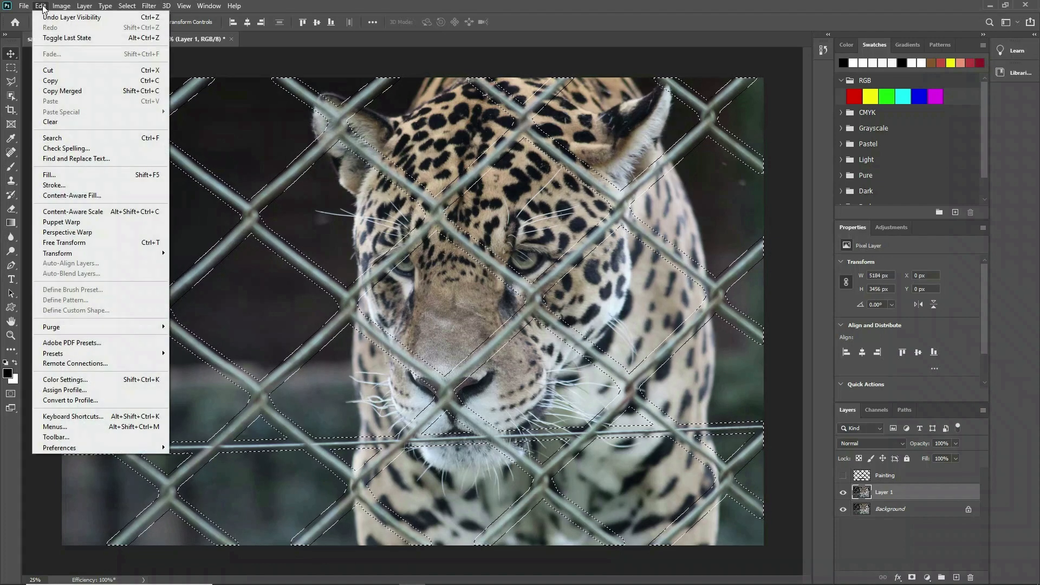
pyautogui.click(73, 196)
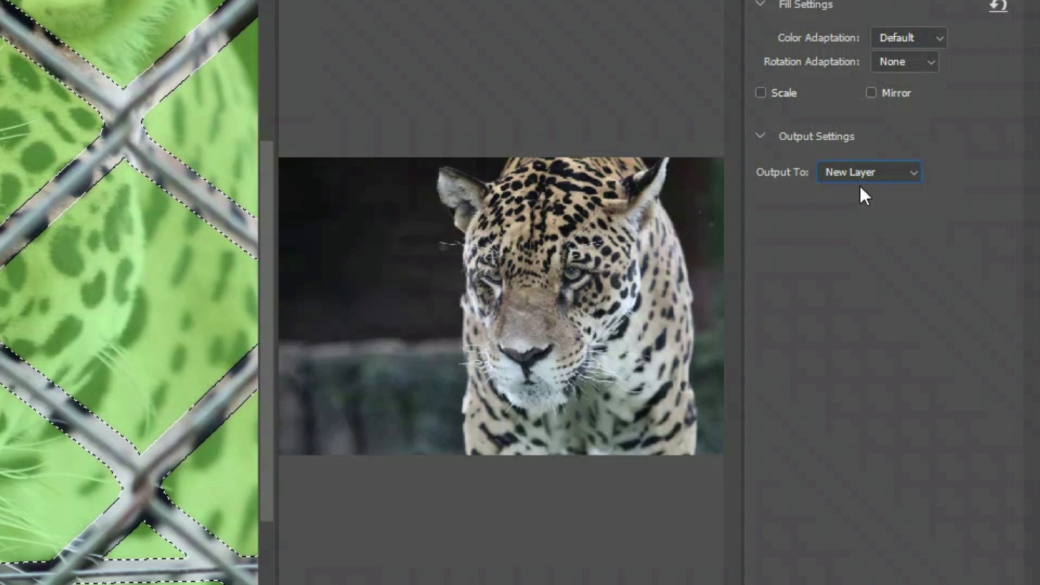
pyautogui.click(907, 204)
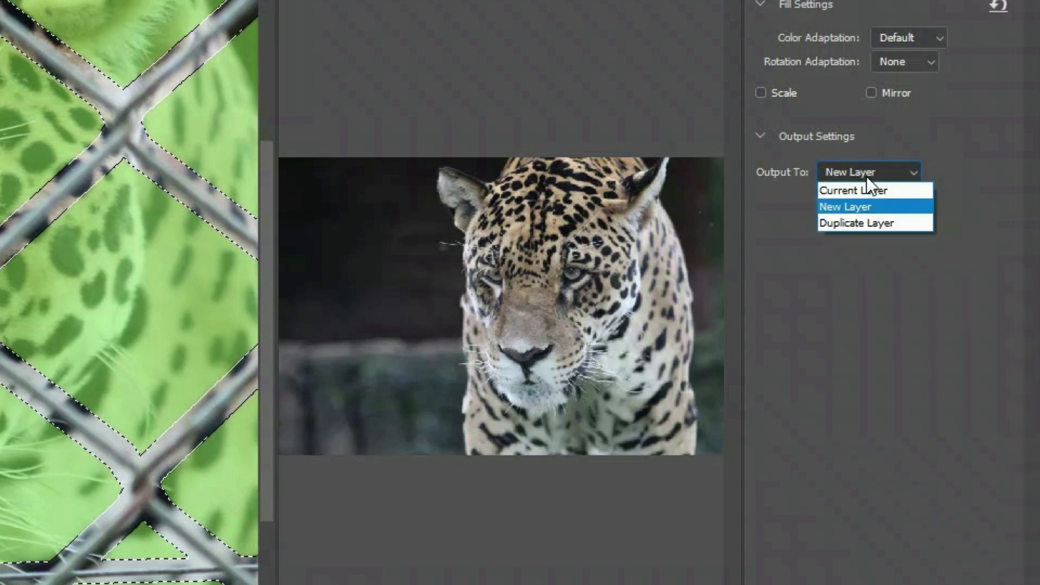
pyautogui.click(874, 207)
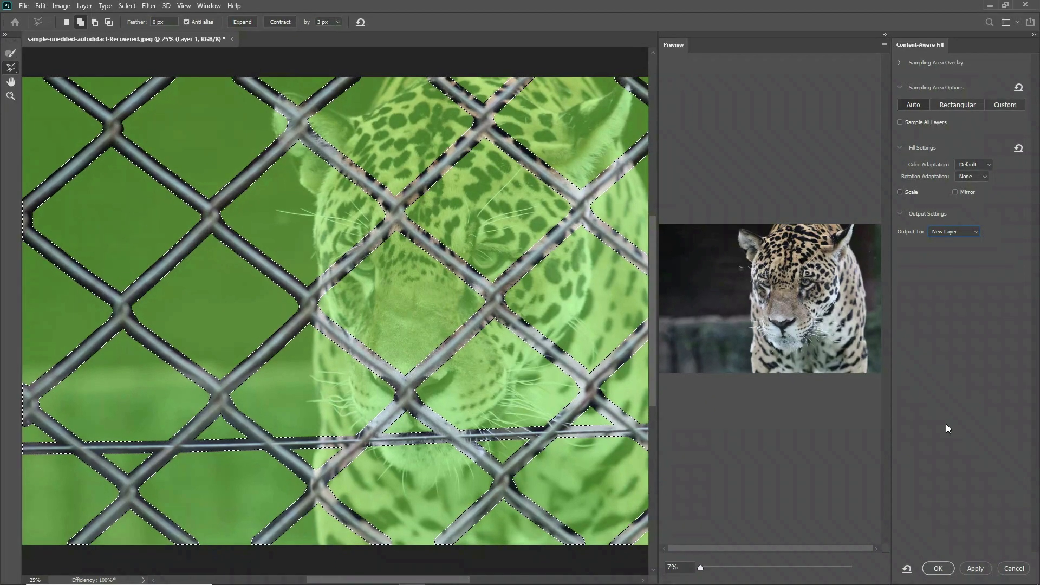
pyautogui.click(939, 569)
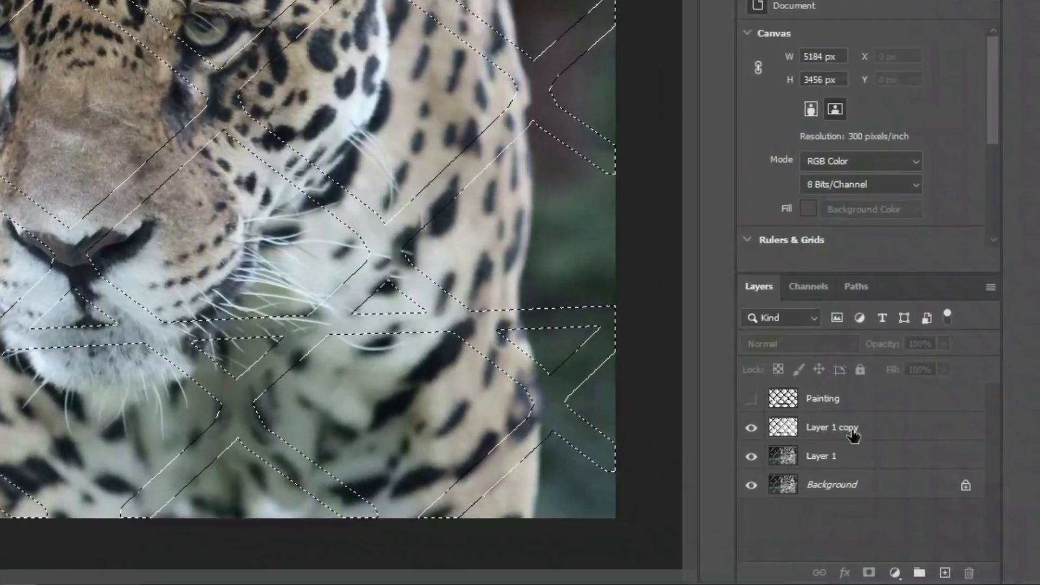
# Compare the photo with and without the Layer 1 copy fill by hiding and showing that layer
pyautogui.click(903, 496)
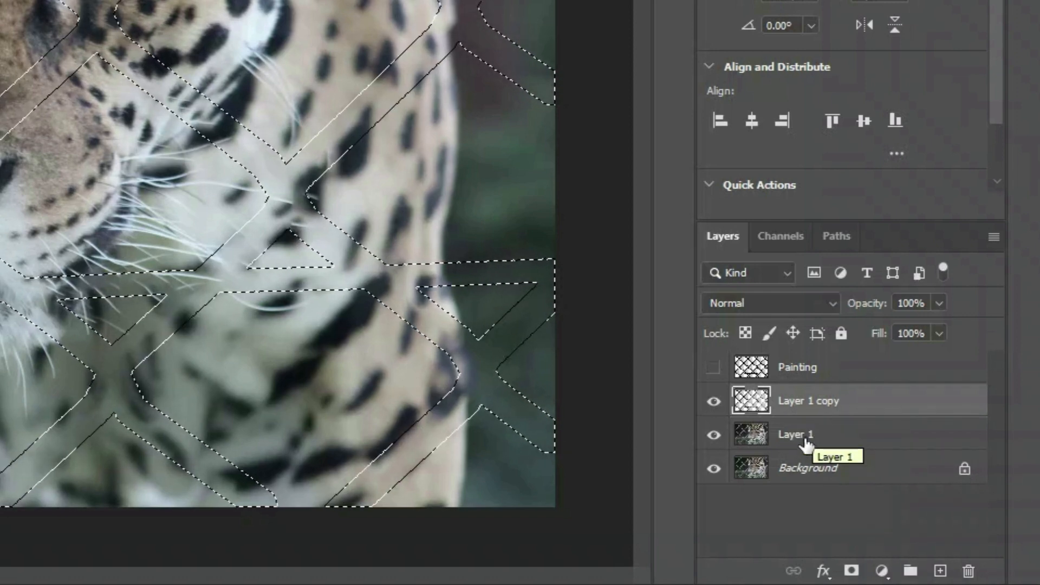
pyautogui.click(807, 444)
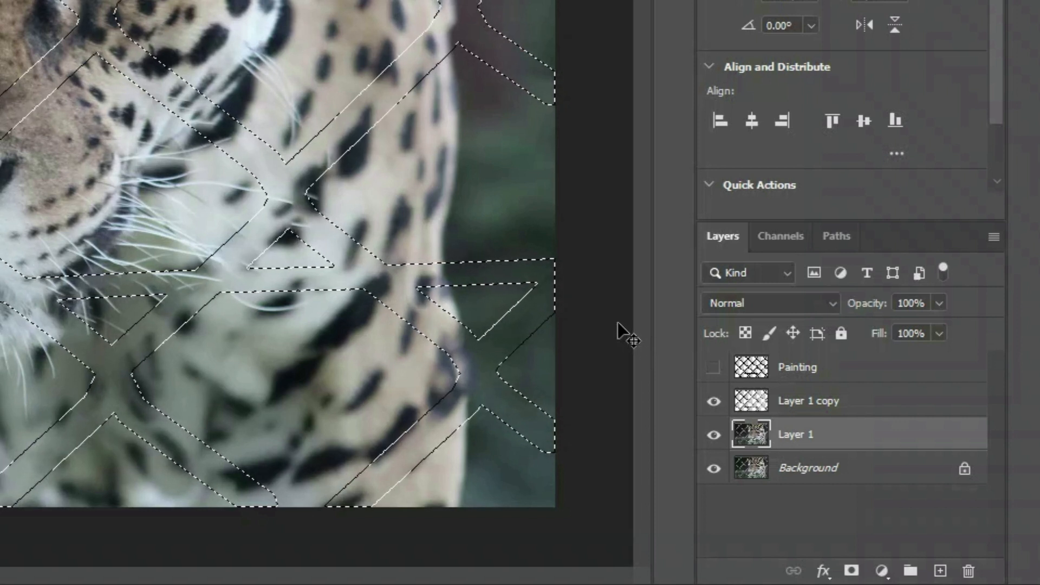
pyautogui.click(790, 405)
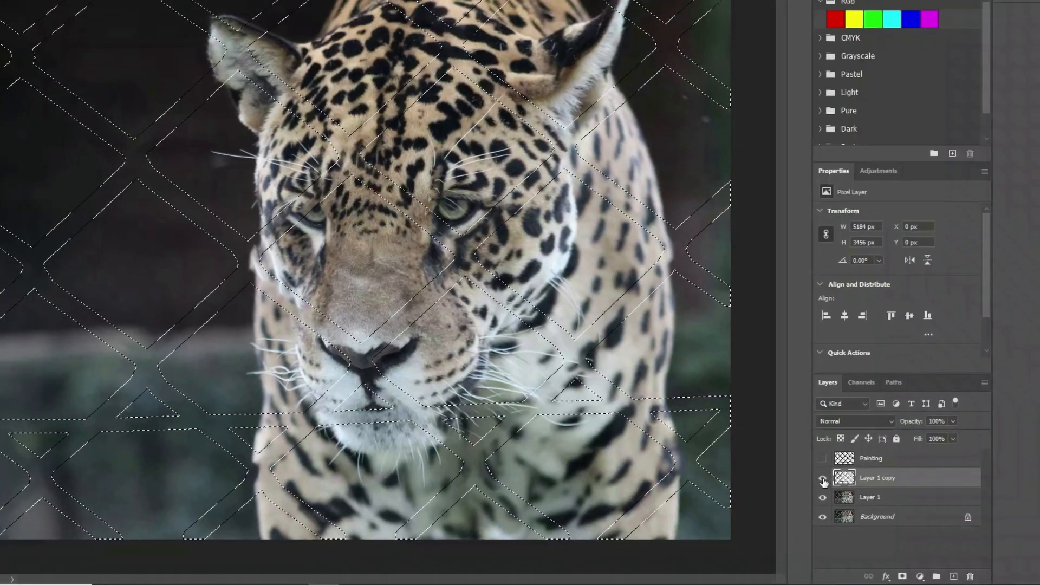
pyautogui.click(790, 456)
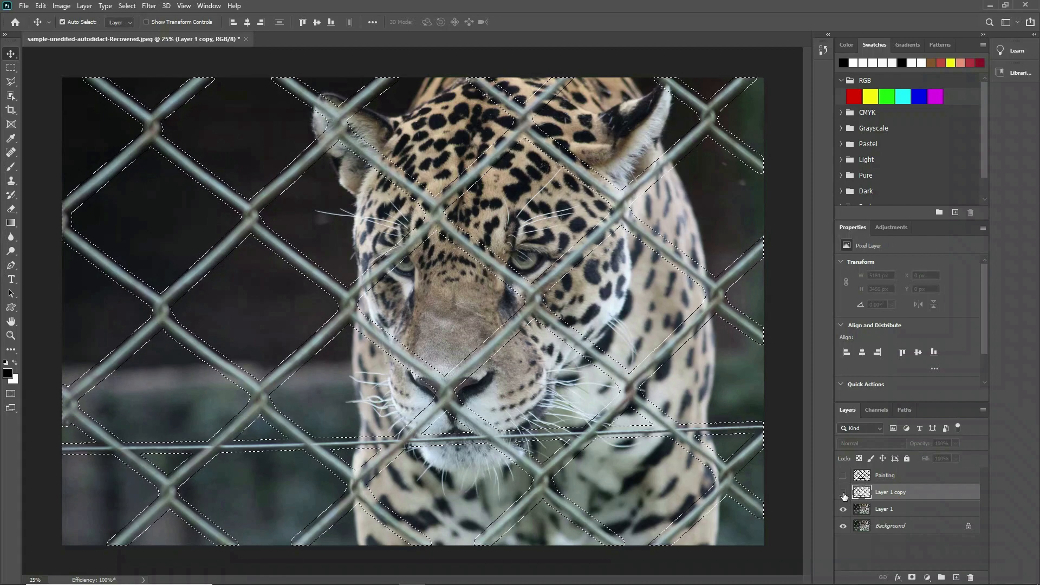
pyautogui.click(843, 493)
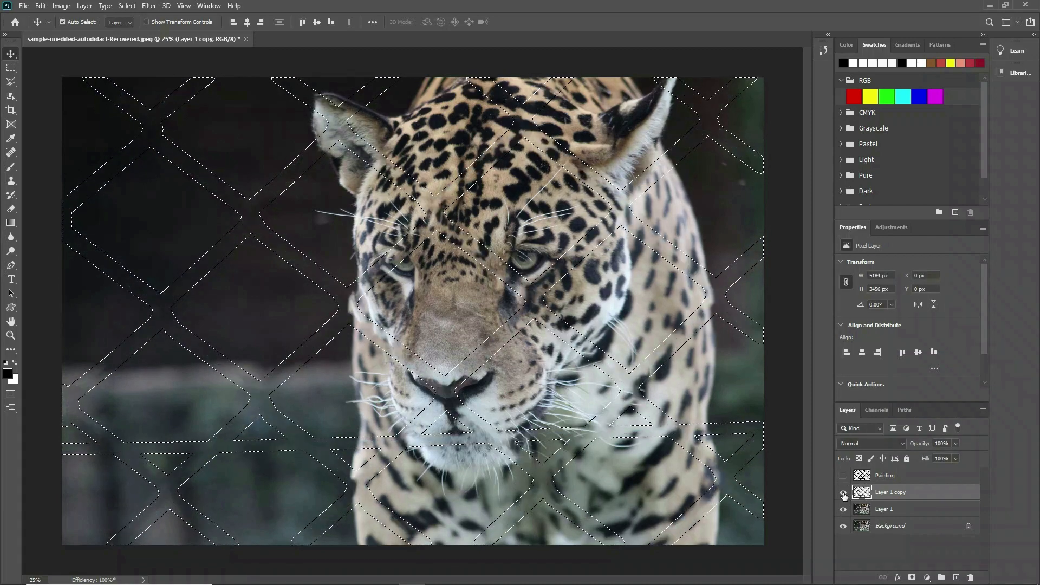
# Rename the Layer 1 copy layer as Fence ContentAware and remove the fence selection
pyautogui.doubleClick(893, 493)
pyautogui.write('Fence ContentAware')
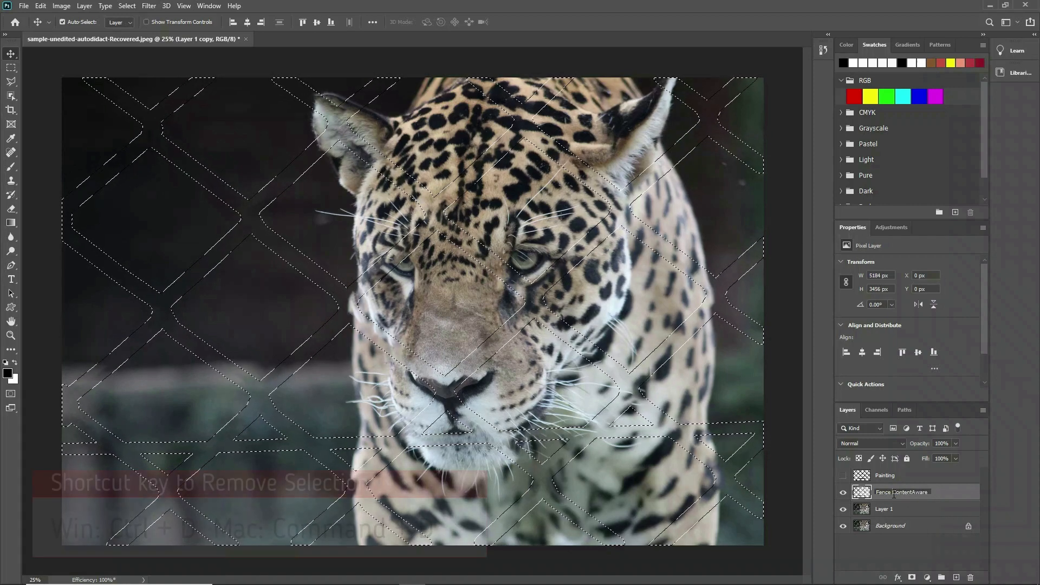
pyautogui.press('Return')
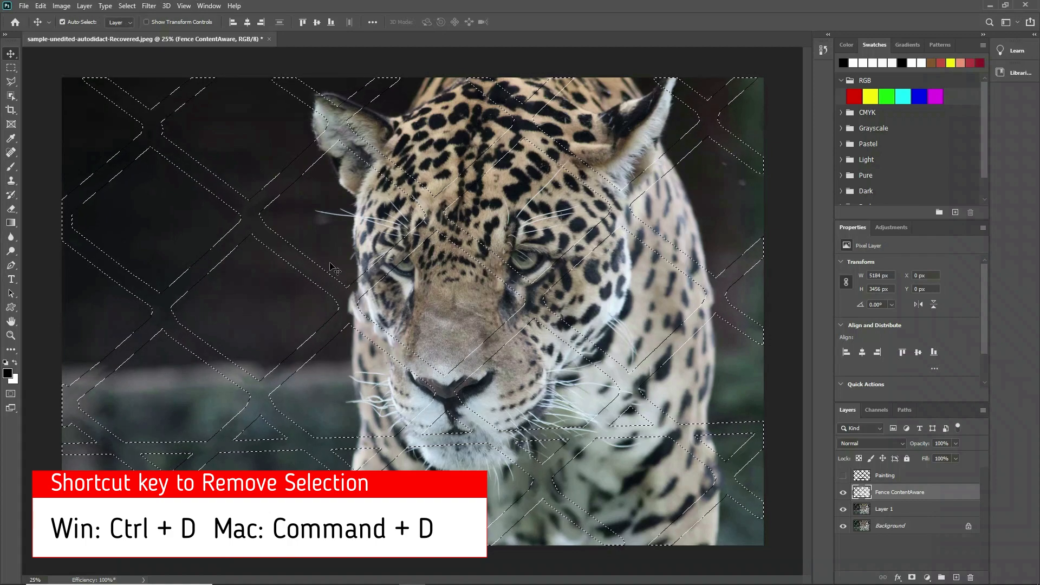
pyautogui.press('ctrl')
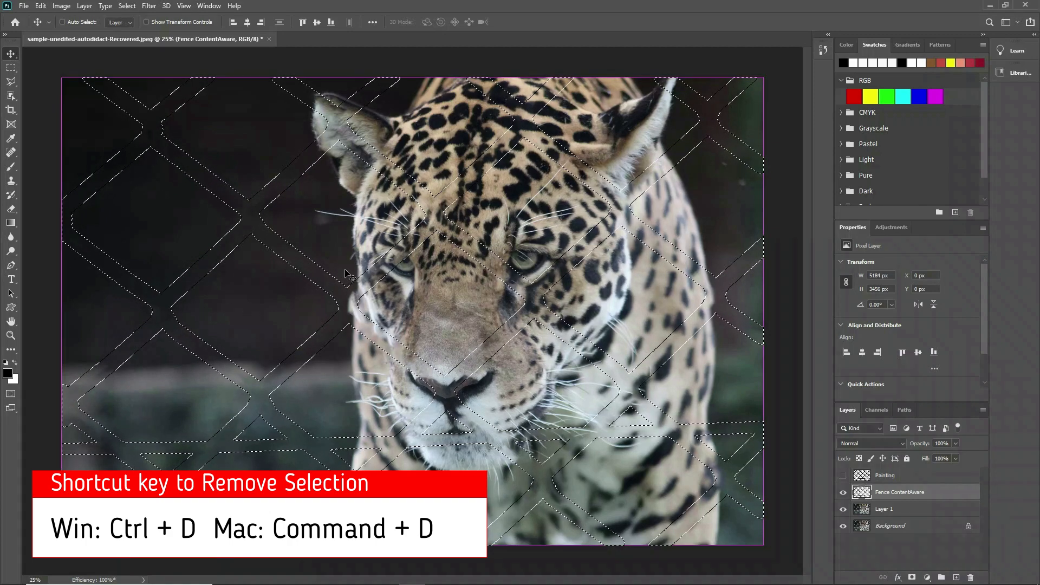
pyautogui.hotkey('ctrl', 'd')
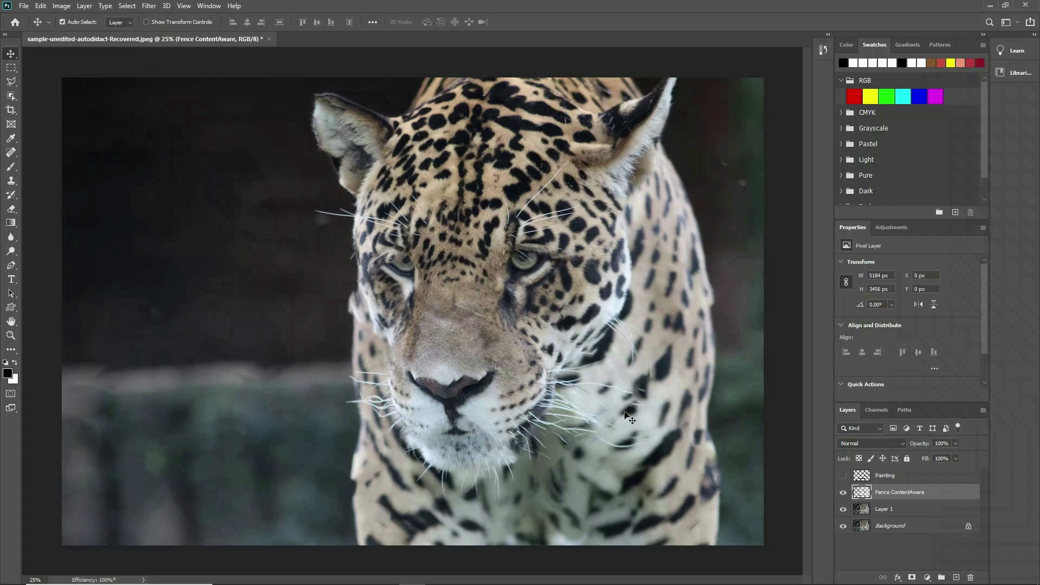
# Spot-heal the background wall's upper edge at the photo's left side and a patch of dark background near the whiskers
pyautogui.click(11, 153)
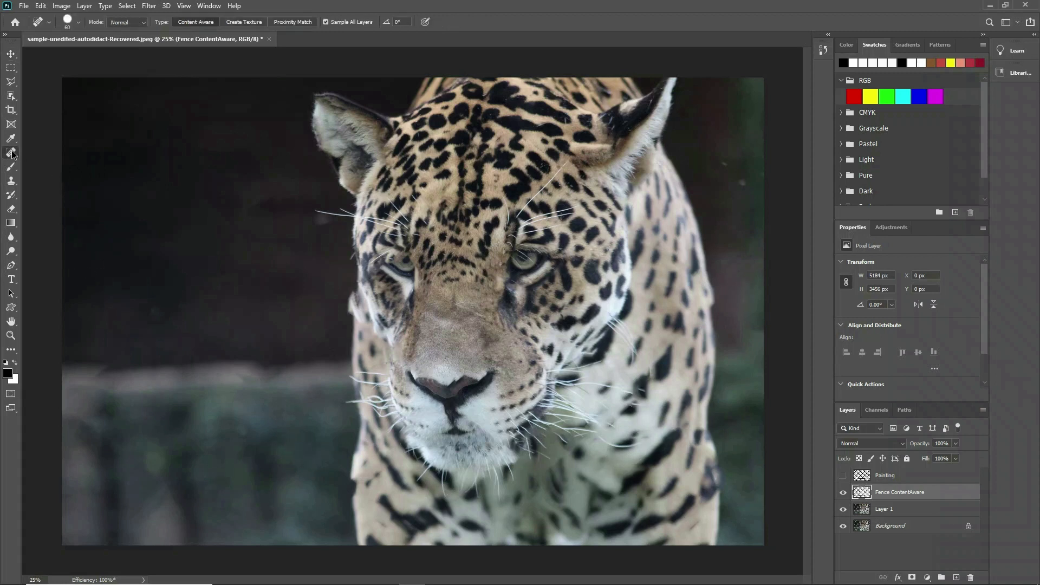
pyautogui.click(53, 155)
pyautogui.press(']')
pyautogui.press(']')
pyautogui.press(']')
pyautogui.press(']')
pyautogui.moveTo(87, 372)
pyautogui.mouseDown()
pyautogui.moveTo(123, 373)
pyautogui.moveTo(124, 386)
pyautogui.moveTo(193, 373)
pyautogui.mouseUp()
pyautogui.press(']')
pyautogui.press(']')
pyautogui.press(']')
pyautogui.click(317, 224)
# Reduce the Spot Healing Brush and remove the stray whisker ends on the white chest fur beside the muzzle
pyautogui.press('[')
pyautogui.press('[')
pyautogui.press('[')
pyautogui.press('[')
pyautogui.press('[')
pyautogui.press('[')
pyautogui.moveTo(607, 442)
pyautogui.mouseDown()
pyautogui.moveTo(641, 446)
pyautogui.moveTo(646, 436)
pyautogui.mouseUp()
pyautogui.moveTo(622, 391); pyautogui.dragTo(639, 405)
# Use the Healing Brush with sampled dark background to remove the pale bump on the leopard's left shoulder outline
pyautogui.rightClick(11, 152)
pyautogui.click(70, 165)
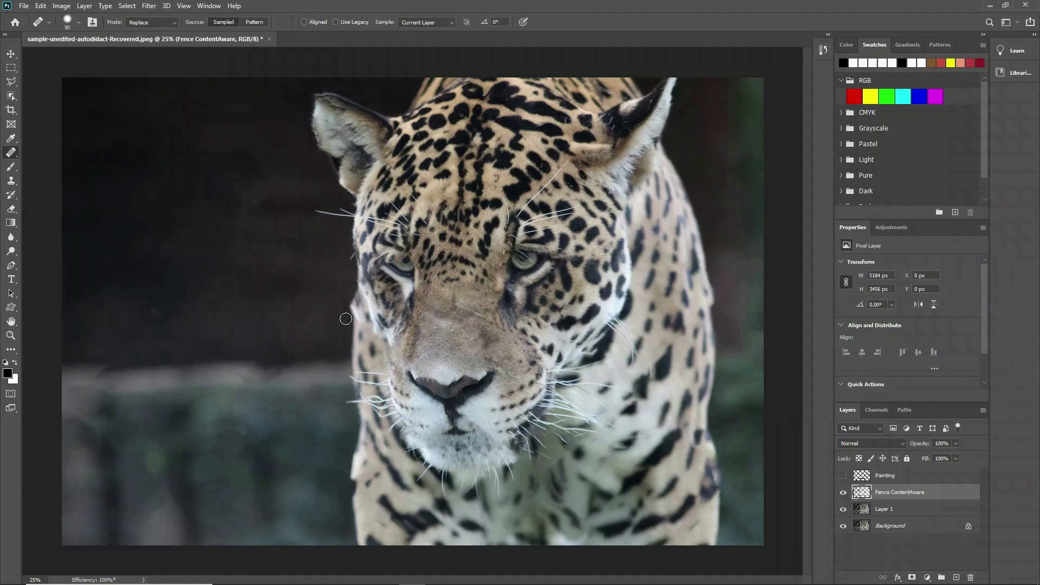
pyautogui.keyDown('alt'); pyautogui.click(346, 312); pyautogui.keyUp('alt')
pyautogui.moveTo(351, 311)
pyautogui.mouseDown()
pyautogui.moveTo(353, 293)
pyautogui.moveTo(346, 320)
pyautogui.mouseUp()
# Retouch the uneven left outline of the leopard's foreleg against the background with the healing tools
pyautogui.rightClick(11, 152)
pyautogui.click(70, 154)
pyautogui.press(']')
pyautogui.press(']')
pyautogui.press(']')
pyautogui.press(']')
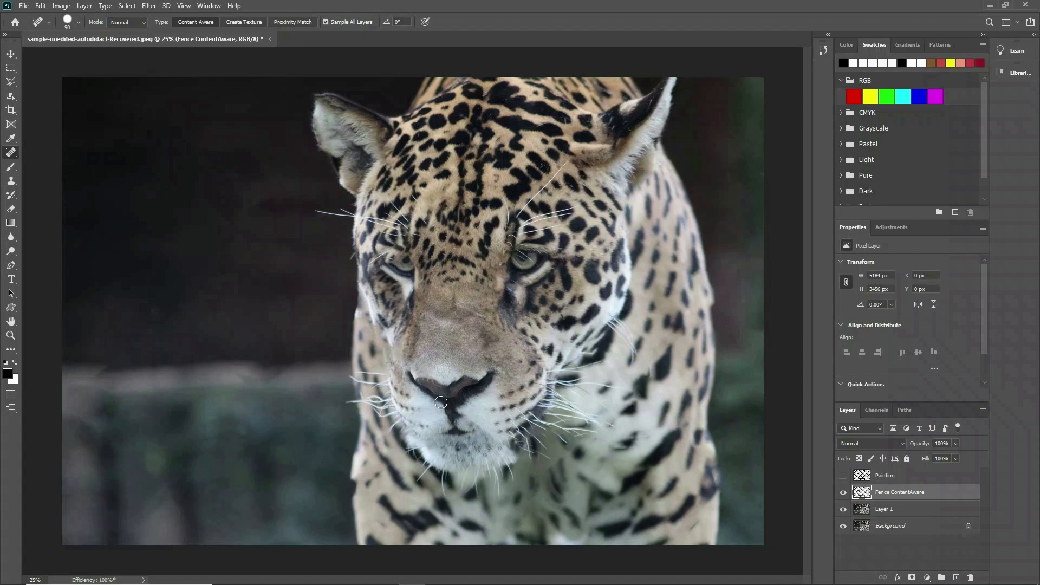
pyautogui.press('v')
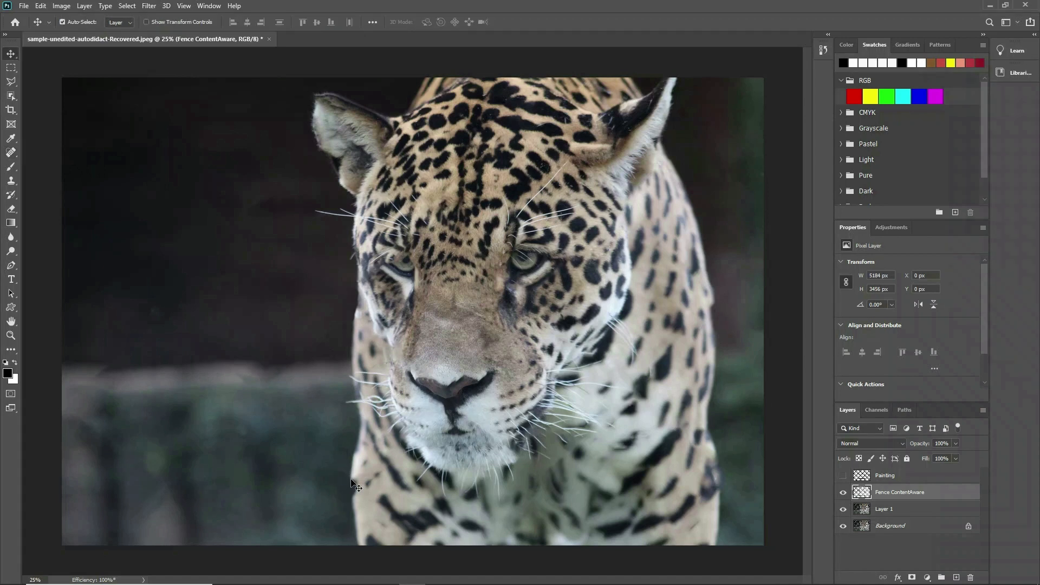
pyautogui.rightClick(11, 81)
pyautogui.click(289, 418)
pyautogui.rightClick(11, 153)
pyautogui.click(44, 163)
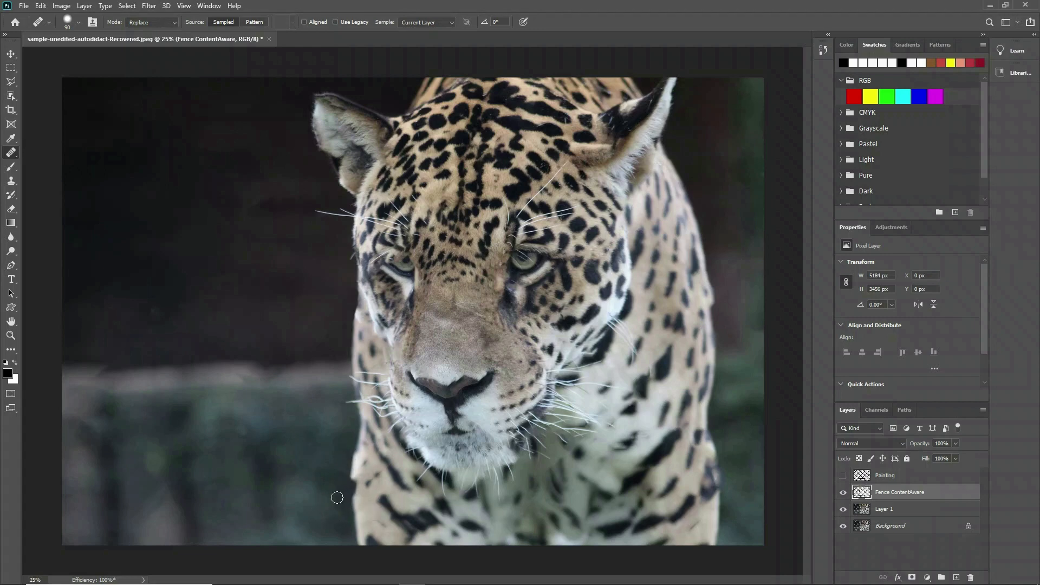
pyautogui.press('v')
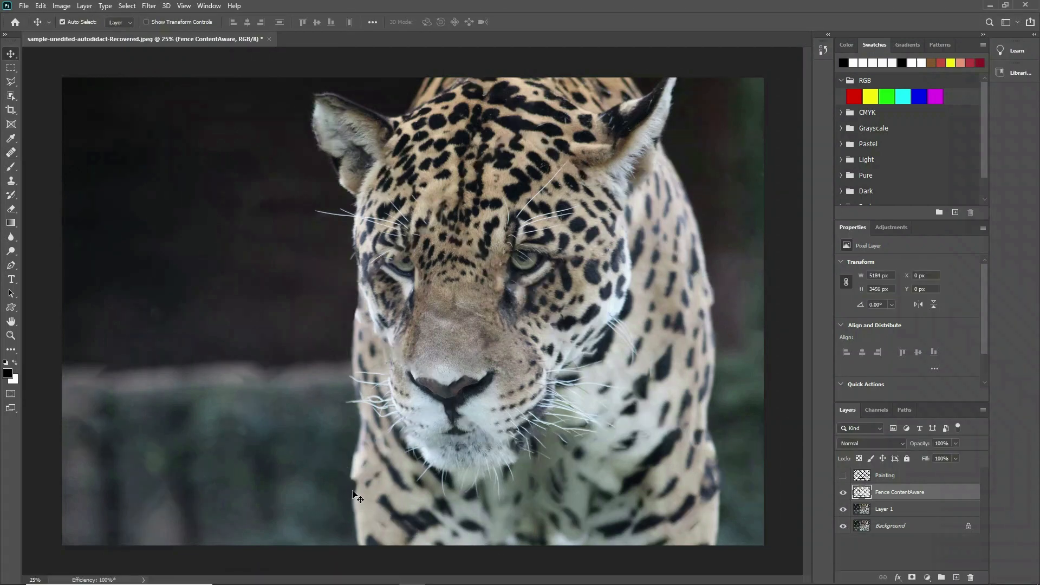
pyautogui.press('j')
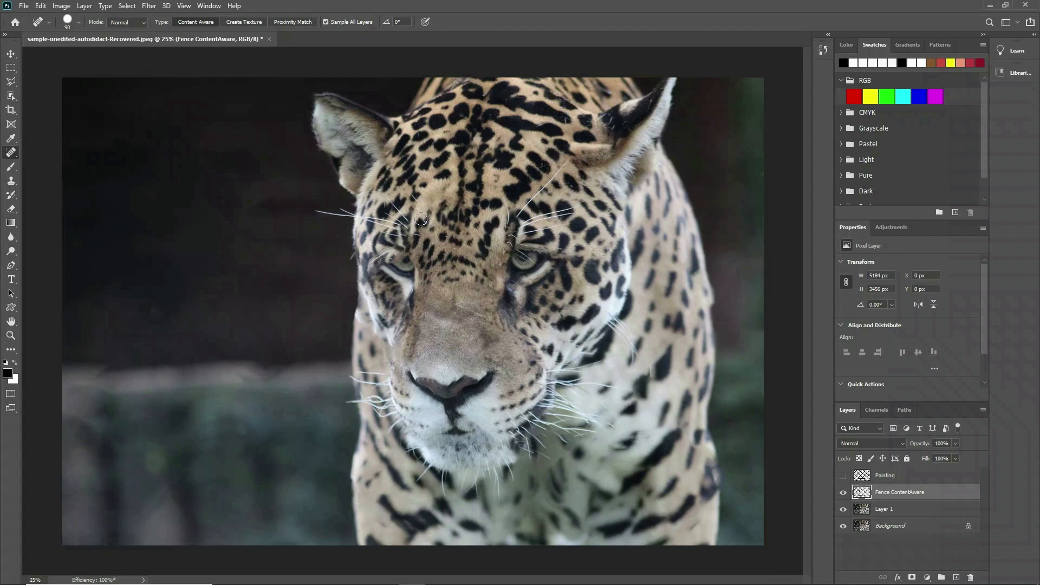
# Enlarge the healing brush to 125 and smooth the upper edge of the background wall at the photo's left side
pyautogui.press('v')
pyautogui.press(']')
pyautogui.press(']')
pyautogui.press(']')
pyautogui.press(']')
pyautogui.press(']')
pyautogui.moveTo(84, 378); pyautogui.dragTo(143, 380)
pyautogui.rightClick(10, 153)
pyautogui.click(71, 173)
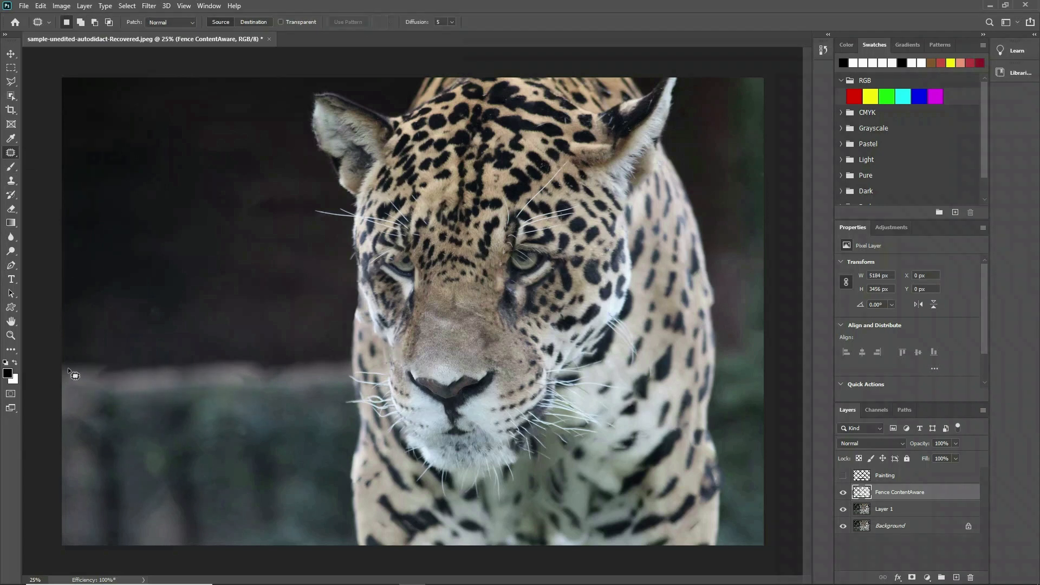
pyautogui.hotkey('shift', 'j')
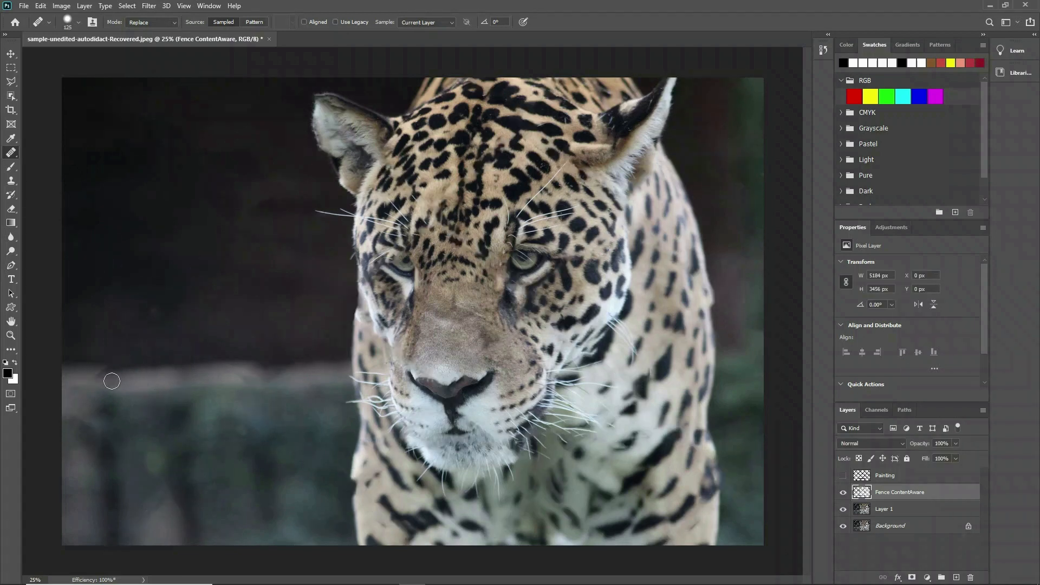
pyautogui.press('v')
pyautogui.press('j')
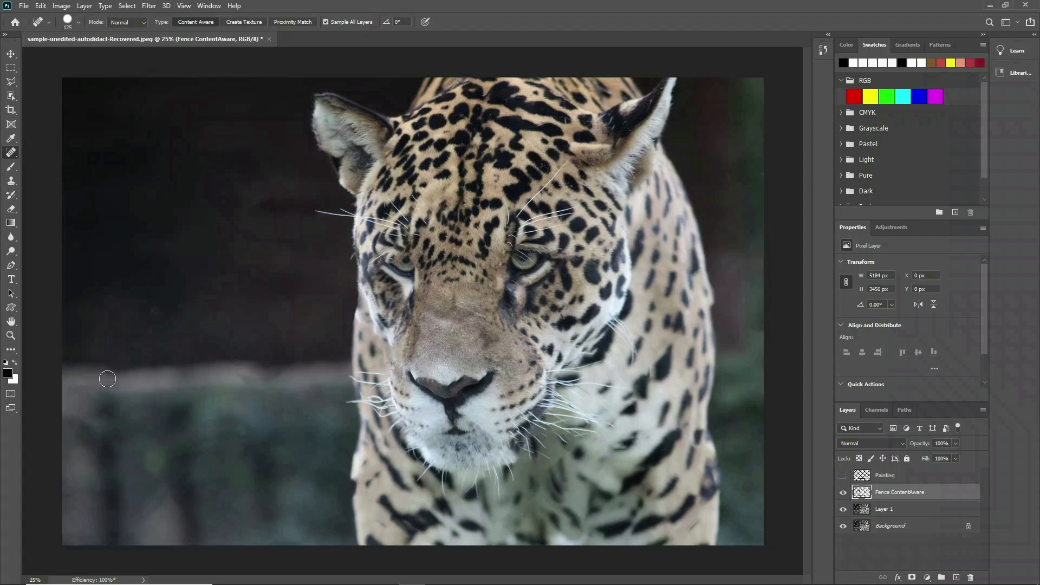
# Repair the blemish in the lower-left green background with the Spot Healing Brush and Patch tool, and clear the selection
pyautogui.moveTo(159, 503)
pyautogui.mouseDown()
pyautogui.moveTo(173, 503)
pyautogui.moveTo(145, 521)
pyautogui.moveTo(155, 477)
pyautogui.mouseUp()
pyautogui.rightClick(11, 152)
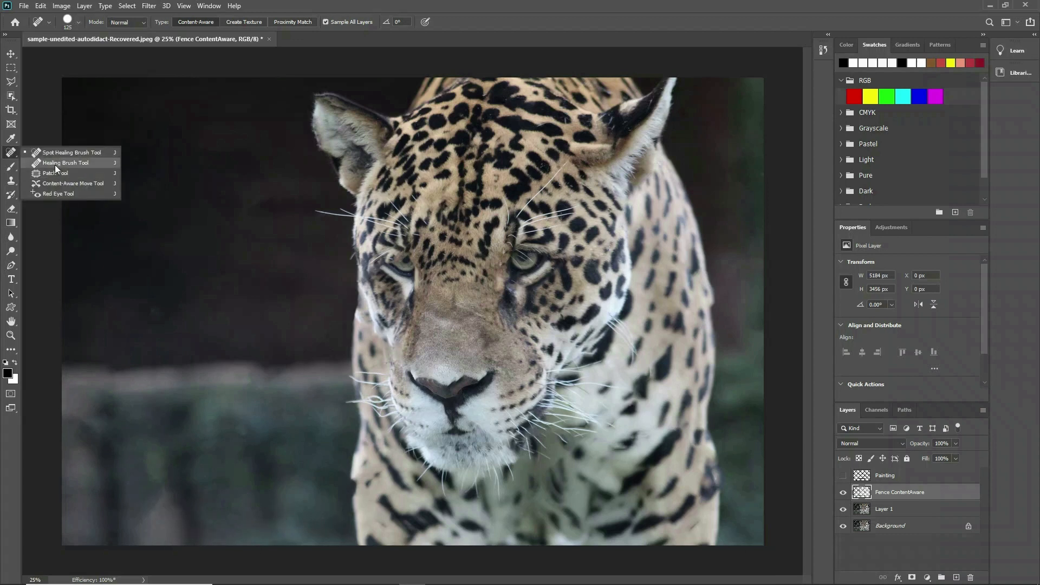
pyautogui.click(54, 172)
pyautogui.moveTo(152, 475)
pyautogui.mouseDown()
pyautogui.moveTo(157, 533)
pyautogui.moveTo(153, 473)
pyautogui.moveTo(134, 506)
pyautogui.moveTo(168, 514)
pyautogui.moveTo(177, 499)
pyautogui.moveTo(199, 515)
pyautogui.moveTo(152, 505)
pyautogui.mouseUp()
pyautogui.hotkey('ctrl', 'd')
pyautogui.hotkey('ctrl', 'd')
pyautogui.rightClick(12, 153)
pyautogui.click(48, 153)
pyautogui.press('v')
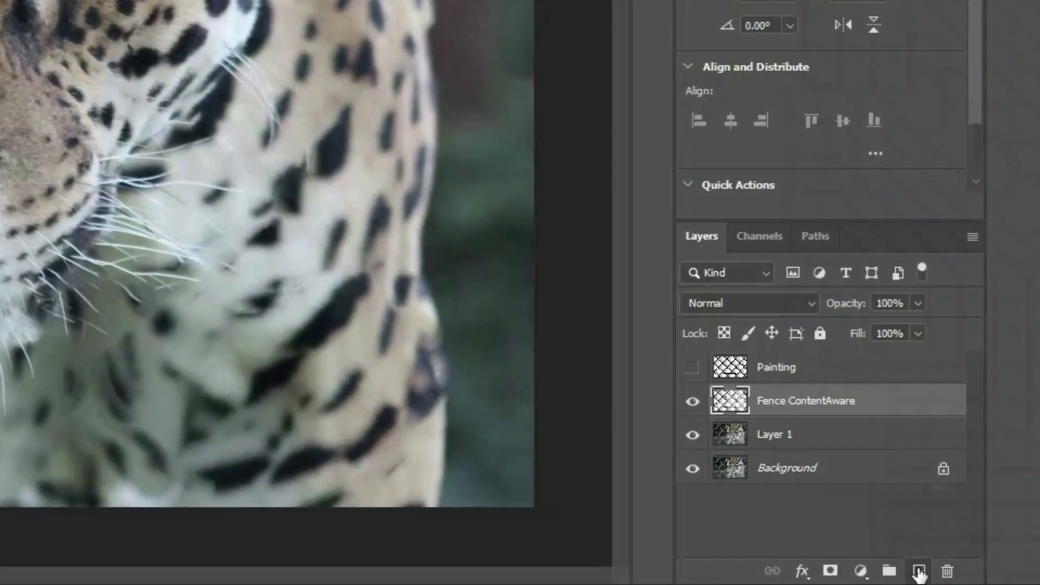
# Add a new layer above Fence ContentAware and name it Eye Clone
pyautogui.click(919, 571)
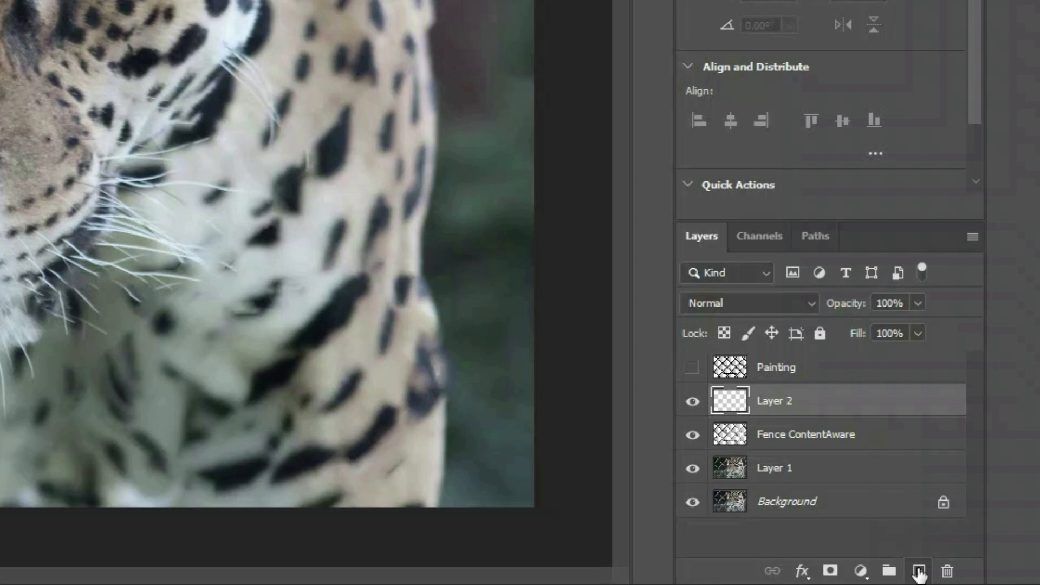
pyautogui.doubleClick(783, 403)
pyautogui.write('Eye Clone')
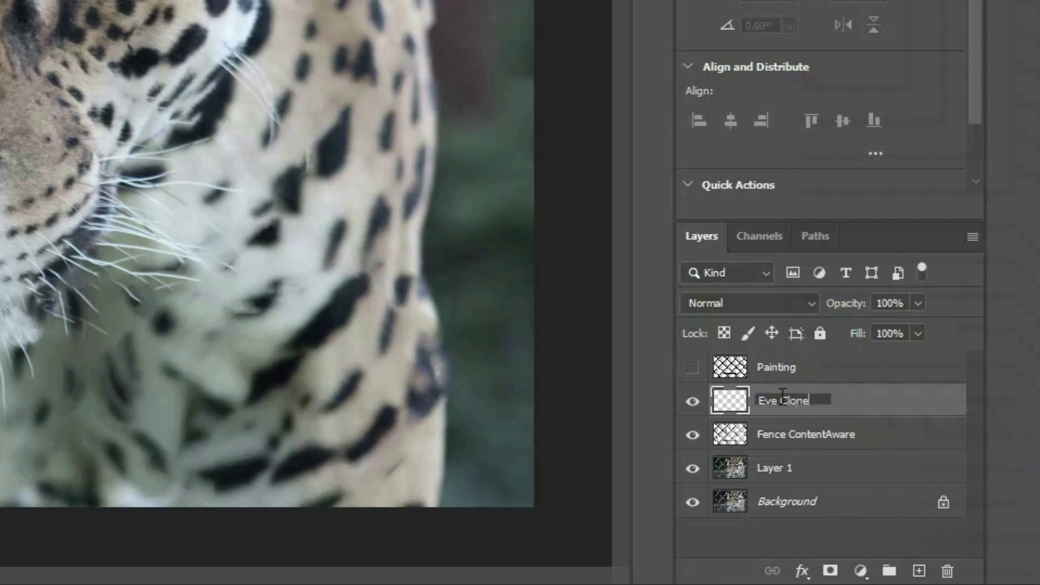
pyautogui.press('Return')
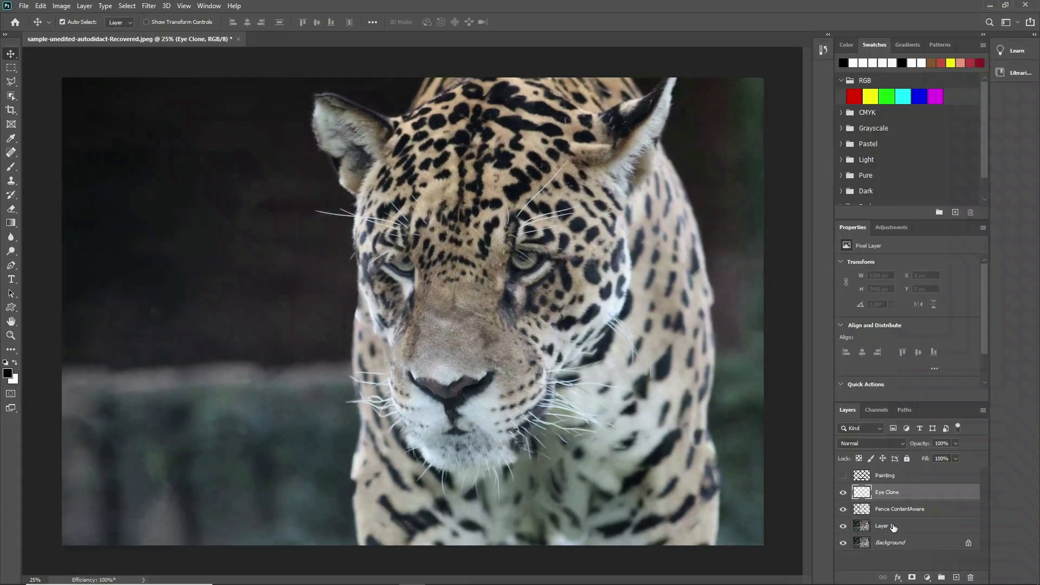
# Clone an eye from Layer 1 onto the leopard's nose with the Clone Stamp, painting on the Eye Clone layer
pyautogui.click(868, 516)
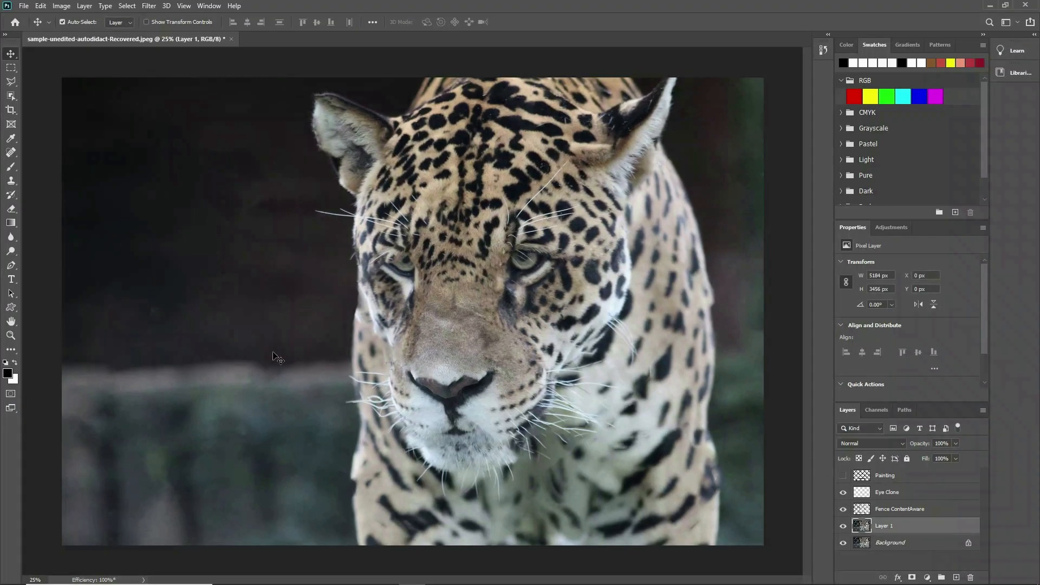
pyautogui.click(6, 184)
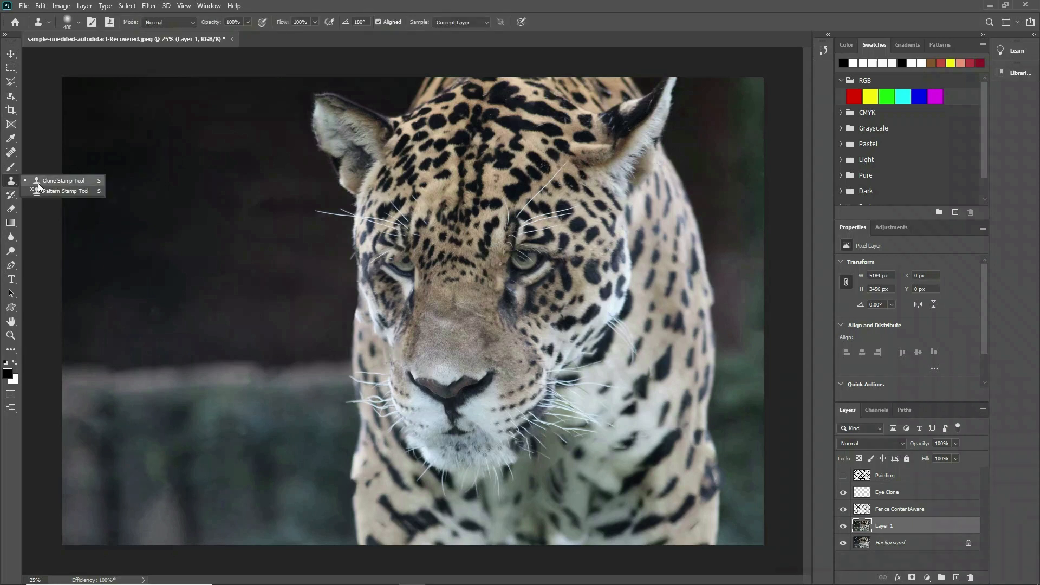
pyautogui.click(58, 182)
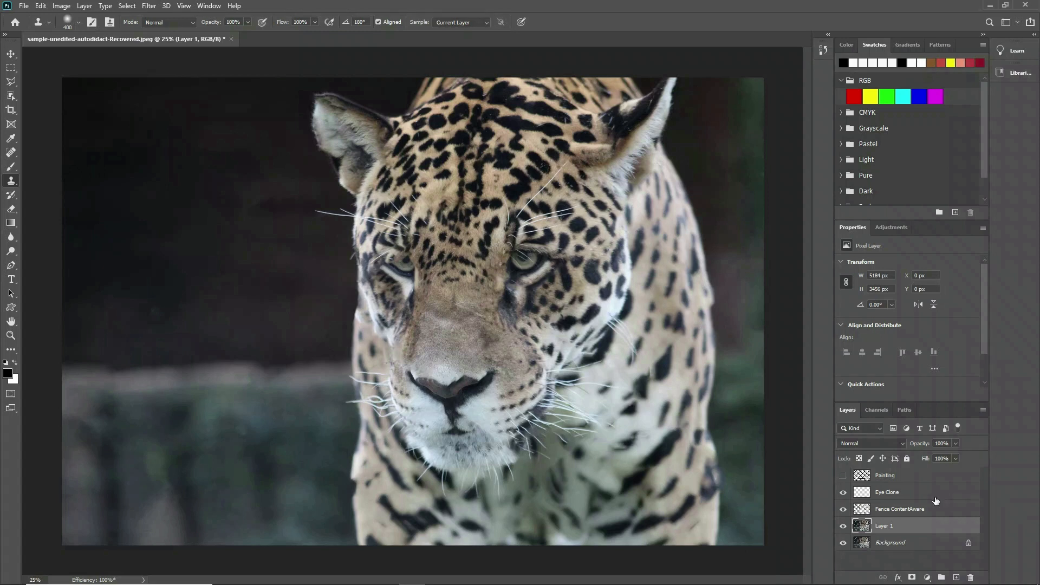
pyautogui.click(904, 492)
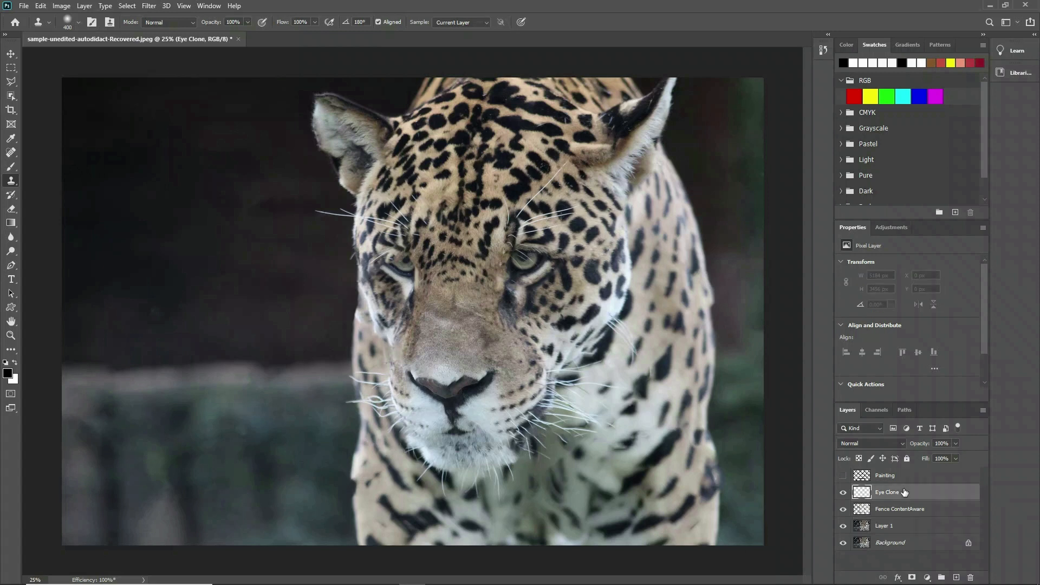
pyautogui.click(446, 339)
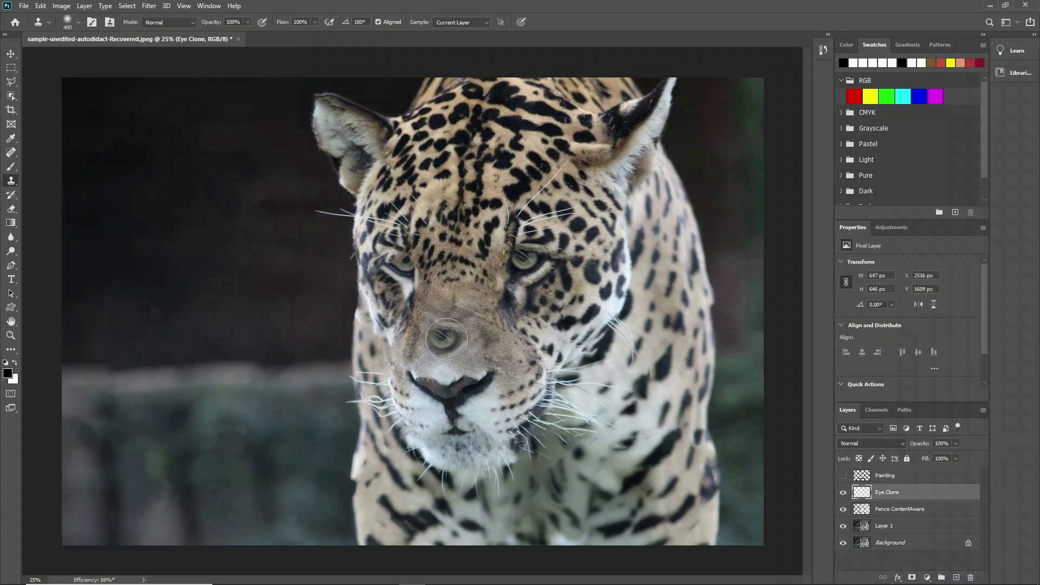
# Finish cloning the eye onto the leopard's nose and move it up between the two real eyes
pyautogui.click(446, 339)
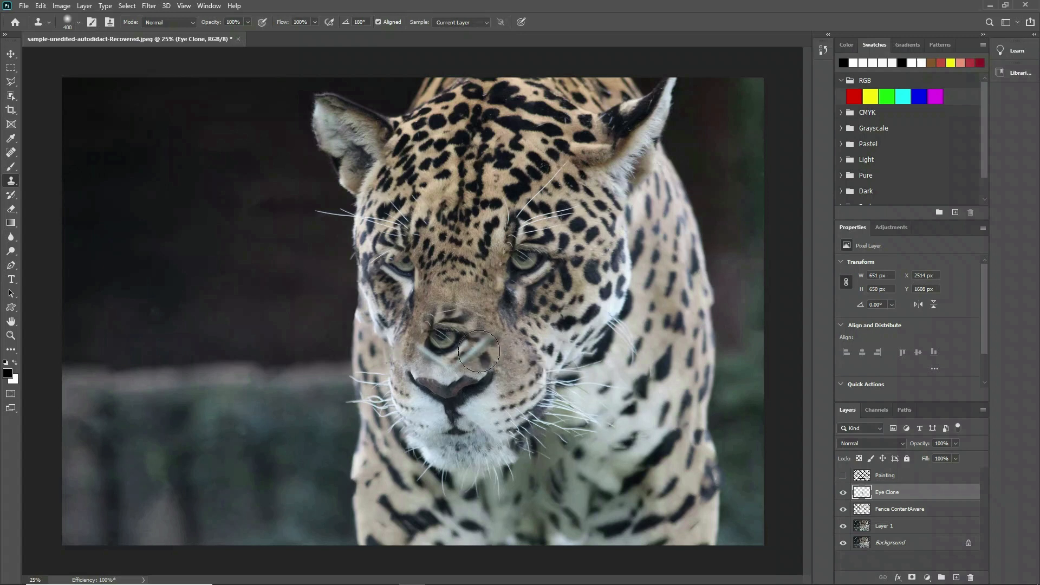
pyautogui.press('v')
pyautogui.moveTo(470, 375)
pyautogui.mouseDown()
pyautogui.moveTo(481, 308)
pyautogui.moveTo(467, 286)
pyautogui.moveTo(470, 297)
pyautogui.mouseUp()
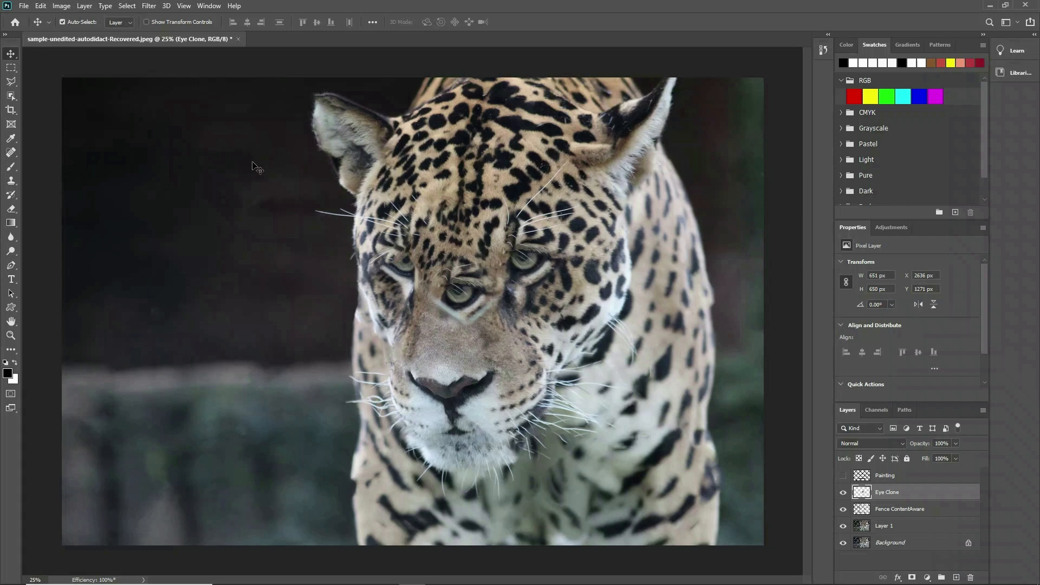
# Flip the cloned eye horizontally and move it beside the leopard's eye at the image's left
pyautogui.click(42, 6)
pyautogui.moveTo(116, 251)
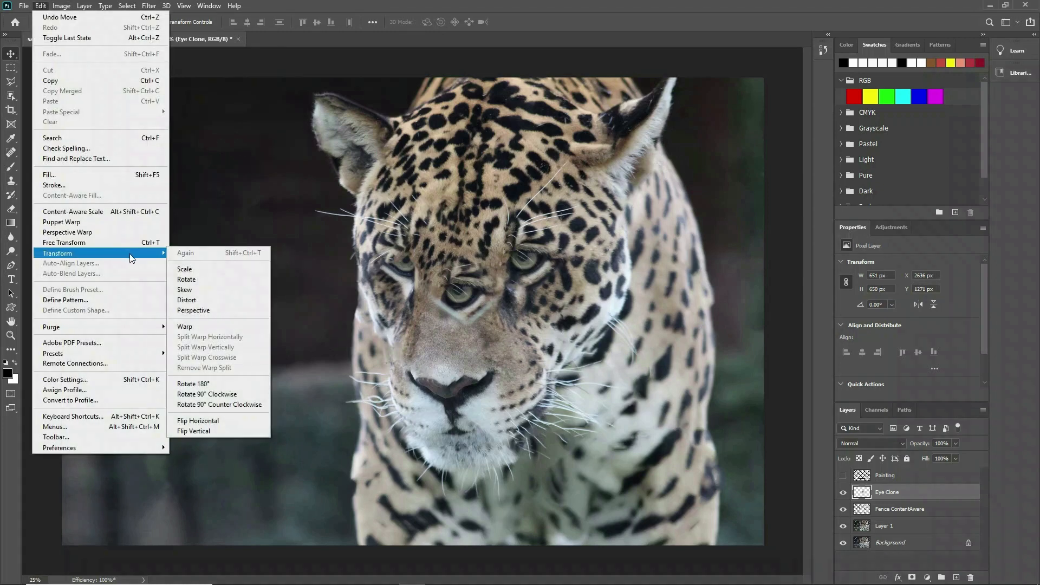
pyautogui.click(201, 421)
pyautogui.moveTo(456, 297)
pyautogui.mouseDown()
pyautogui.moveTo(387, 276)
pyautogui.moveTo(371, 238)
pyautogui.moveTo(400, 245)
pyautogui.moveTo(430, 265)
pyautogui.moveTo(366, 258)
pyautogui.moveTo(437, 268)
pyautogui.mouseUp()
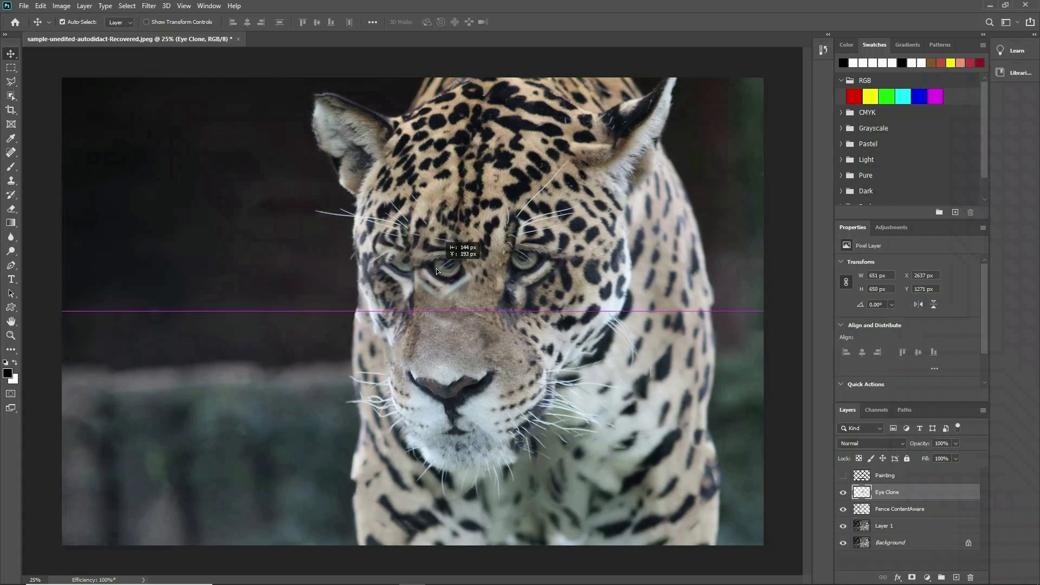
# Scale the cloned eye down to about 619 x 618 px and place it over the eye at the image's left
pyautogui.hotkey('ctrl', 't')
pyautogui.moveTo(486, 312); pyautogui.dragTo(479, 308)
pyautogui.press('Return')
pyautogui.moveTo(477, 273)
pyautogui.mouseDown()
pyautogui.moveTo(389, 259)
pyautogui.moveTo(471, 277)
pyautogui.mouseUp()
pyautogui.hotkey('ctrl', 't')
pyautogui.moveTo(395, 316); pyautogui.dragTo(405, 320)
pyautogui.press('Return')
pyautogui.moveTo(436, 269)
pyautogui.mouseDown()
pyautogui.moveTo(383, 264)
pyautogui.moveTo(414, 262)
pyautogui.moveTo(389, 265)
pyautogui.moveTo(401, 261)
pyautogui.mouseUp()
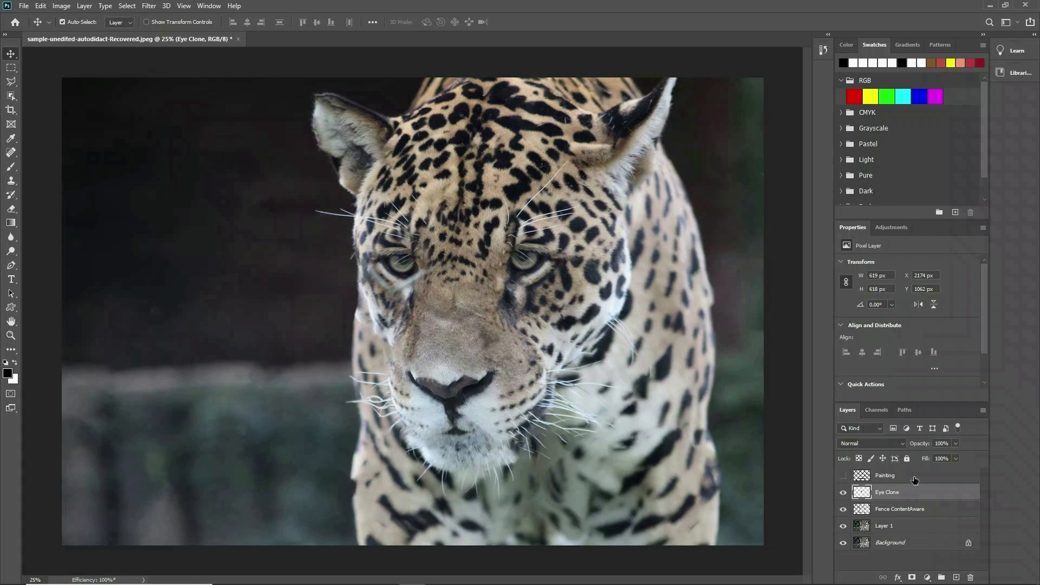
# Add a mask to the Eye Clone layer and hide the patch's lower edges with a soft black brush of size 150
pyautogui.click(912, 577)
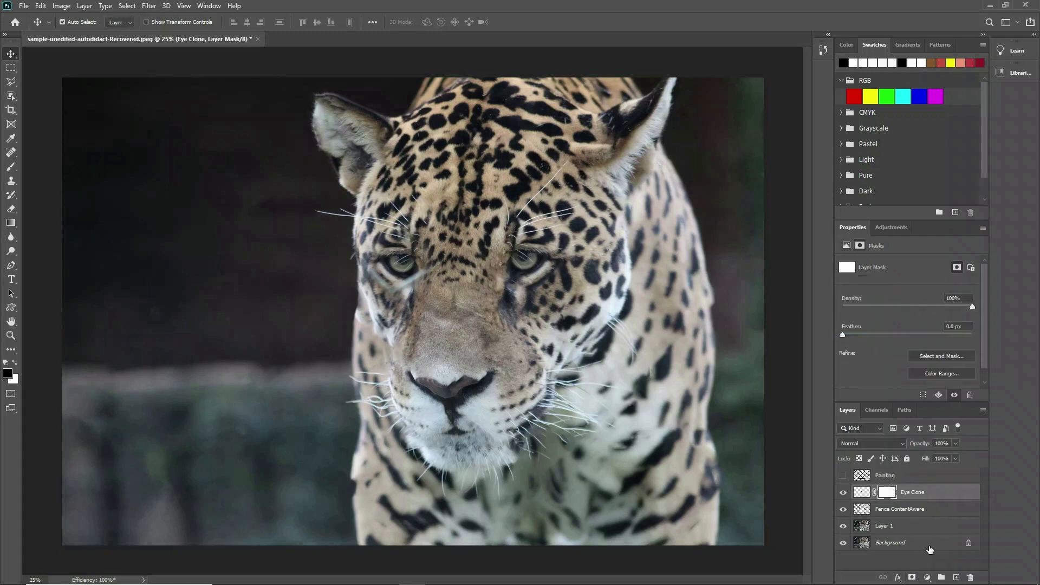
pyautogui.press('b')
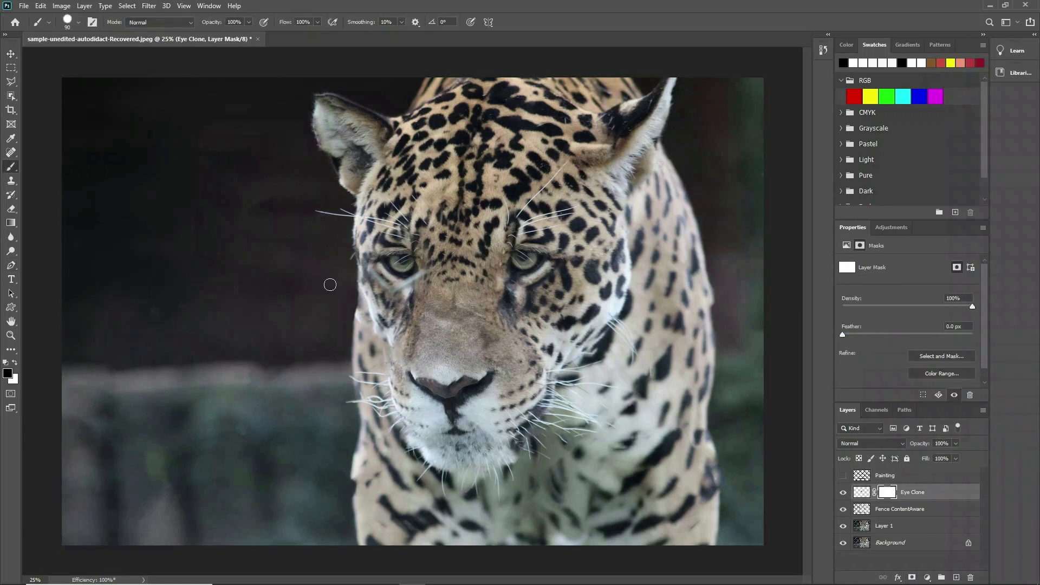
pyautogui.click(79, 22)
pyautogui.moveTo(131, 84); pyautogui.dragTo(89, 83)
pyautogui.click(384, 288)
pyautogui.press(']')
pyautogui.press(']')
pyautogui.press(']')
pyautogui.moveTo(405, 294)
pyautogui.mouseDown()
pyautogui.moveTo(416, 286)
pyautogui.moveTo(382, 281)
pyautogui.mouseUp()
# Set the brush flow to 40%, shift the cloned eye slightly, and blend its lower edge by painting on the mask
pyautogui.click(78, 22)
pyautogui.click(78, 22)
pyautogui.click(303, 22)
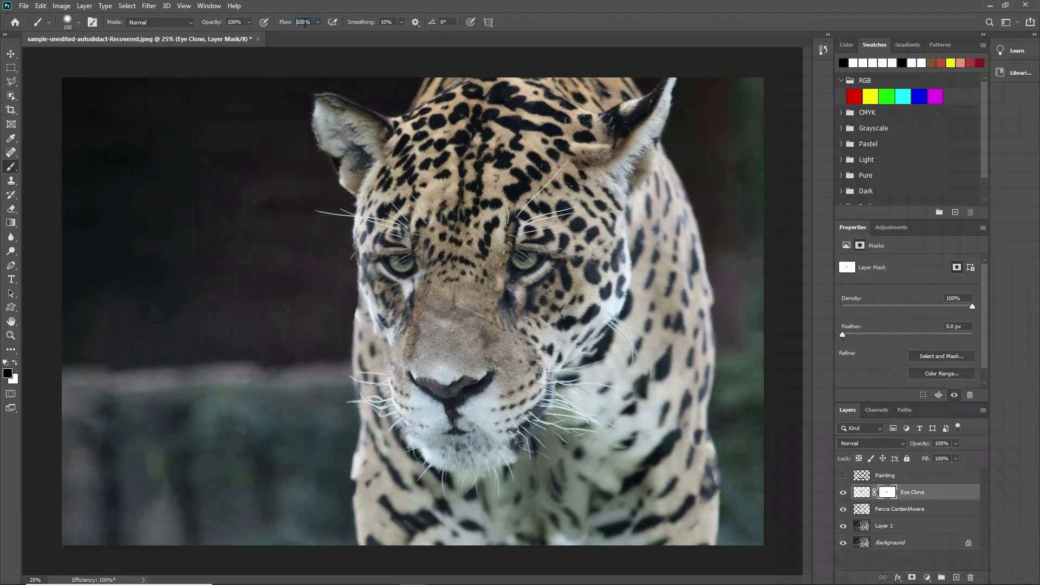
pyautogui.write('40')
pyautogui.press('Return')
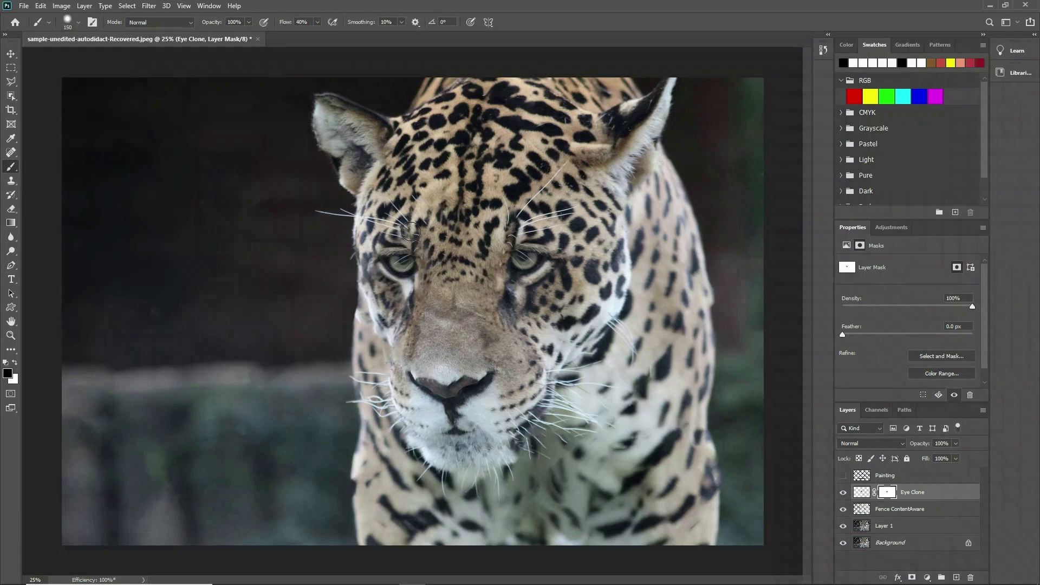
pyautogui.press('v')
pyautogui.moveTo(404, 266); pyautogui.dragTo(401, 266)
pyautogui.press('b')
pyautogui.moveTo(396, 285); pyautogui.dragTo(398, 290)
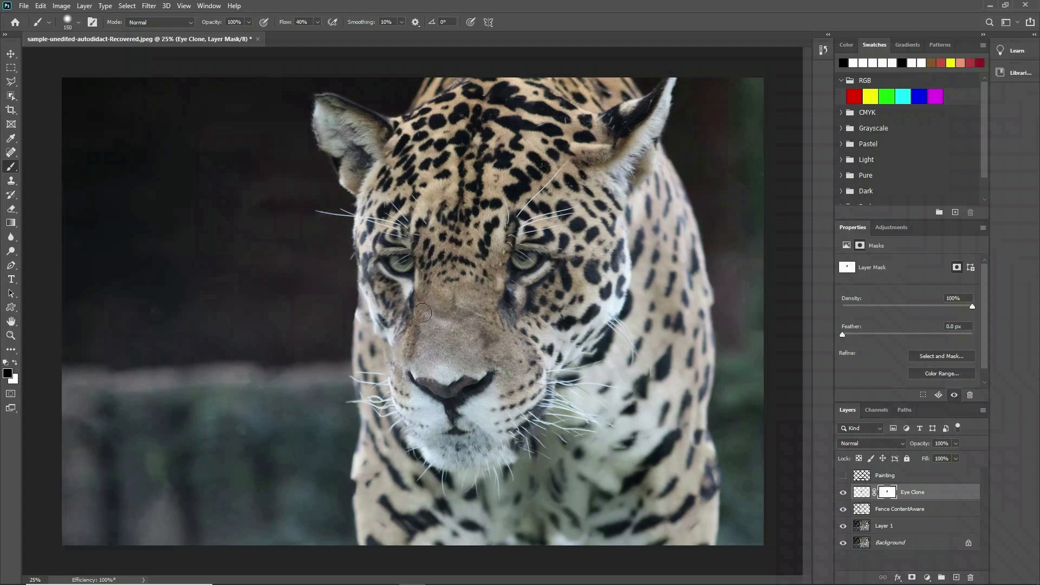
# Move the Eye Clone pixels above the original eye and warp their lower-left corner slightly upward
pyautogui.press('v')
pyautogui.click(862, 492)
pyautogui.hotkey('ctrl', 't')
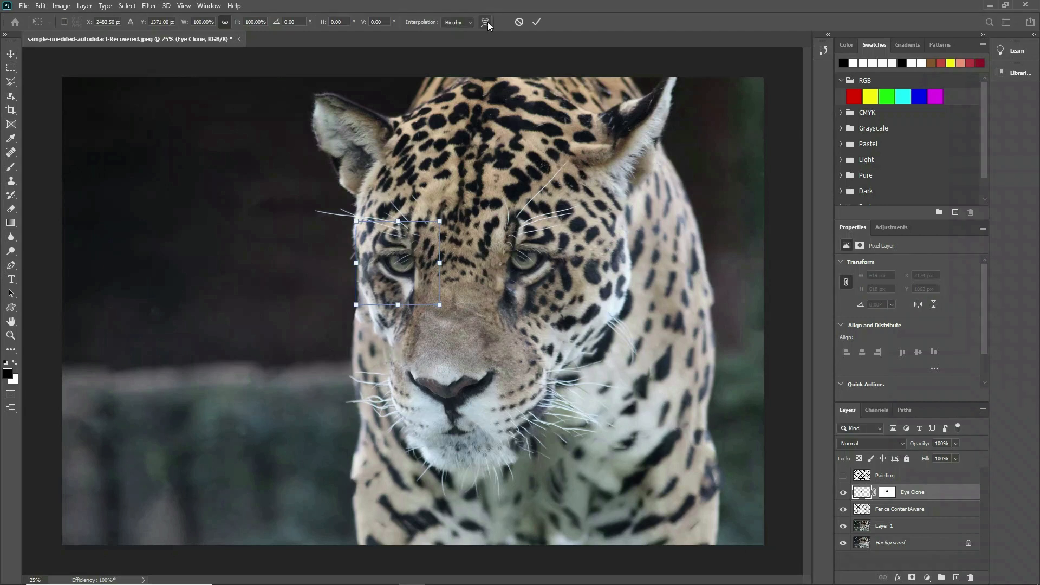
pyautogui.click(486, 22)
pyautogui.press('Escape')
pyautogui.moveTo(395, 270)
pyautogui.mouseDown()
pyautogui.moveTo(380, 259)
pyautogui.moveTo(414, 250)
pyautogui.moveTo(363, 222)
pyautogui.moveTo(367, 243)
pyautogui.mouseUp()
pyautogui.hotkey('ctrl', 't')
pyautogui.click(485, 22)
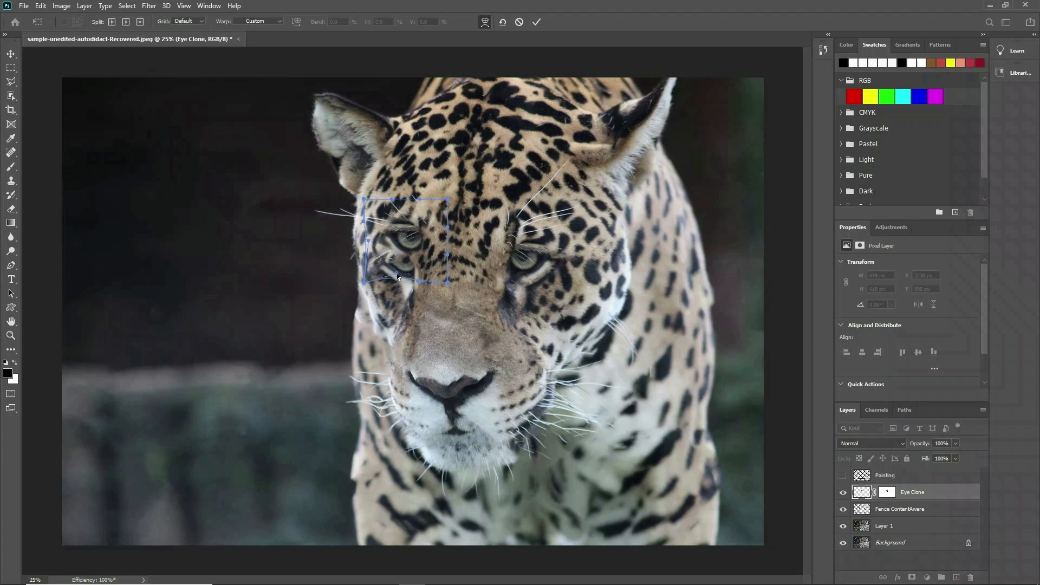
pyautogui.moveTo(364, 282); pyautogui.dragTo(367, 269)
pyautogui.press('Return')
# Nudge the warped eye back over the original eye, to X 2198 px and Y 1070 px
pyautogui.press('Left')
pyautogui.press('Left')
pyautogui.press('Left')
pyautogui.press('Left')
pyautogui.press('Left')
pyautogui.press('Left')
pyautogui.press('Left')
pyautogui.press('Left')
pyautogui.press('Left')
pyautogui.press('Up')
pyautogui.press('Up')
pyautogui.press('Right')
pyautogui.press('Right')
pyautogui.press('Right')
pyautogui.press('Right')
pyautogui.press('Up')
pyautogui.press('Up')
pyautogui.press('Up')
pyautogui.press('Up')
pyautogui.press('Left')
pyautogui.press('Left')
pyautogui.press('Left')
pyautogui.press('Left')
pyautogui.press('Left')
pyautogui.press('Left')
pyautogui.press('Left')
pyautogui.press('Left')
pyautogui.press('Up')
pyautogui.press('Up')
pyautogui.press('Up')
pyautogui.press('Up')
pyautogui.press('Left')
pyautogui.press('Left')
pyautogui.press('Left')
pyautogui.press('Left')
pyautogui.press('Left')
pyautogui.press('Left')
pyautogui.press('Left')
pyautogui.press('Left')
pyautogui.press('Left')
pyautogui.press('Left')
pyautogui.press('Left')
pyautogui.press('Left')
pyautogui.press('Left')
pyautogui.press('Left')
pyautogui.press('Left')
pyautogui.press('Left')
pyautogui.press('Left')
pyautogui.press('Left')
pyautogui.press('Left')
pyautogui.press('Left')
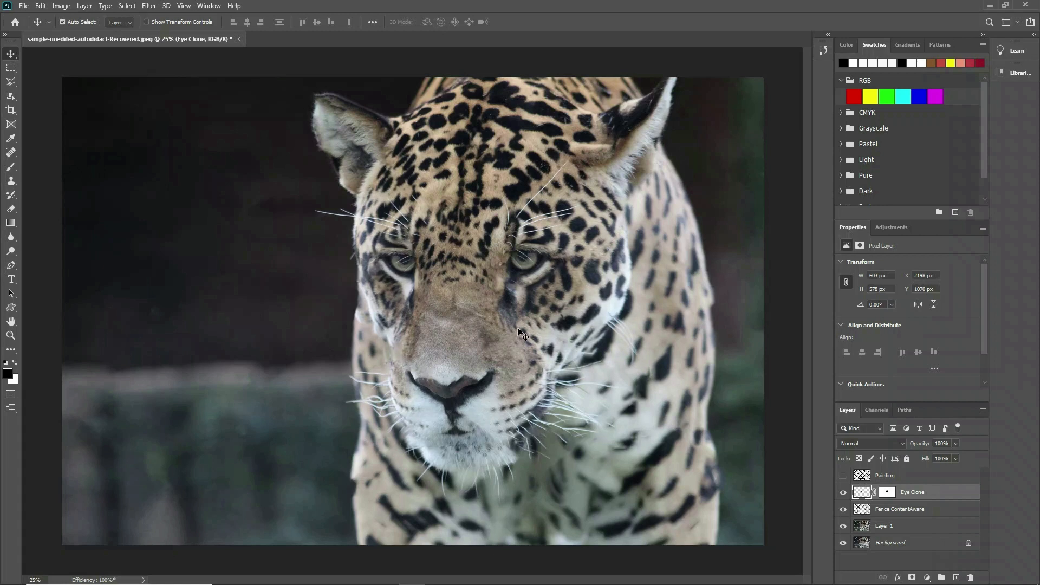
# Fine-tune the cloned eye's position to Y 1066 px, toggling the Eye Clone layer's visibility to compare
pyautogui.press('Right')
pyautogui.press('Right')
pyautogui.press('Right')
pyautogui.press('Right')
pyautogui.press('Right')
pyautogui.press('Up')
pyautogui.press('Up')
pyautogui.click(843, 493)
pyautogui.click(844, 494)
pyautogui.press('Right')
pyautogui.press('Right')
pyautogui.press('Down')
pyautogui.click(844, 494)
pyautogui.click(844, 494)
pyautogui.click(844, 495)
pyautogui.click(844, 496)
# Merge the Eye Clone and Fence ContentAware layers into one
pyautogui.click(921, 492)
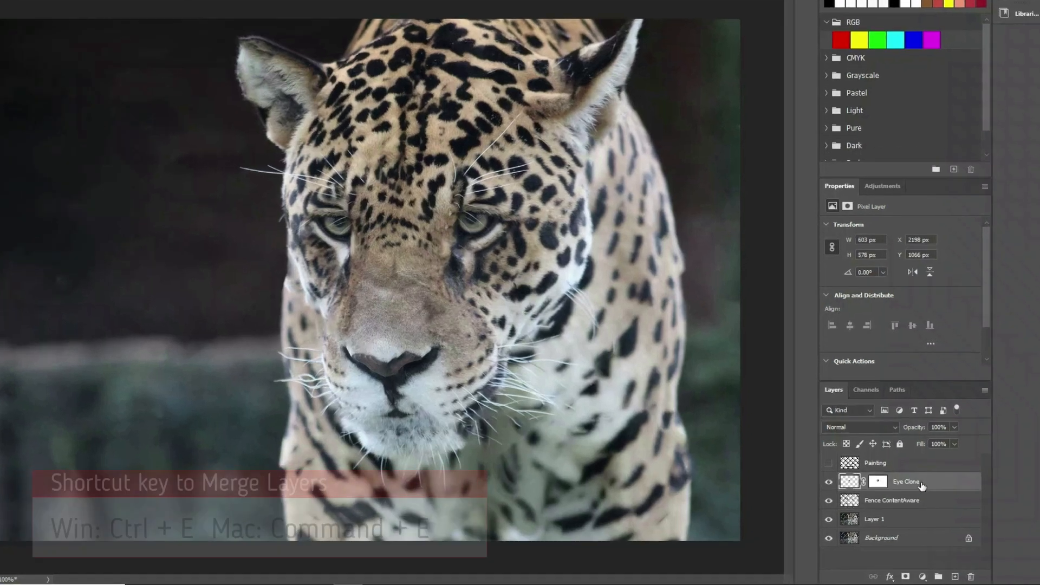
pyautogui.keyDown('ctrl'); pyautogui.click(919, 508); pyautogui.keyUp('ctrl')
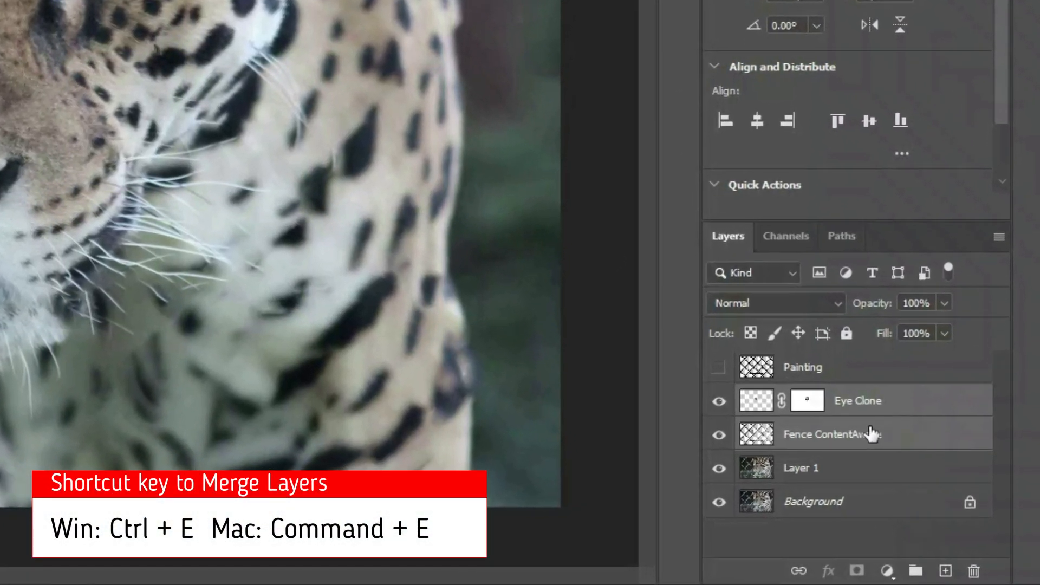
pyautogui.hotkey('ctrl', 'e')
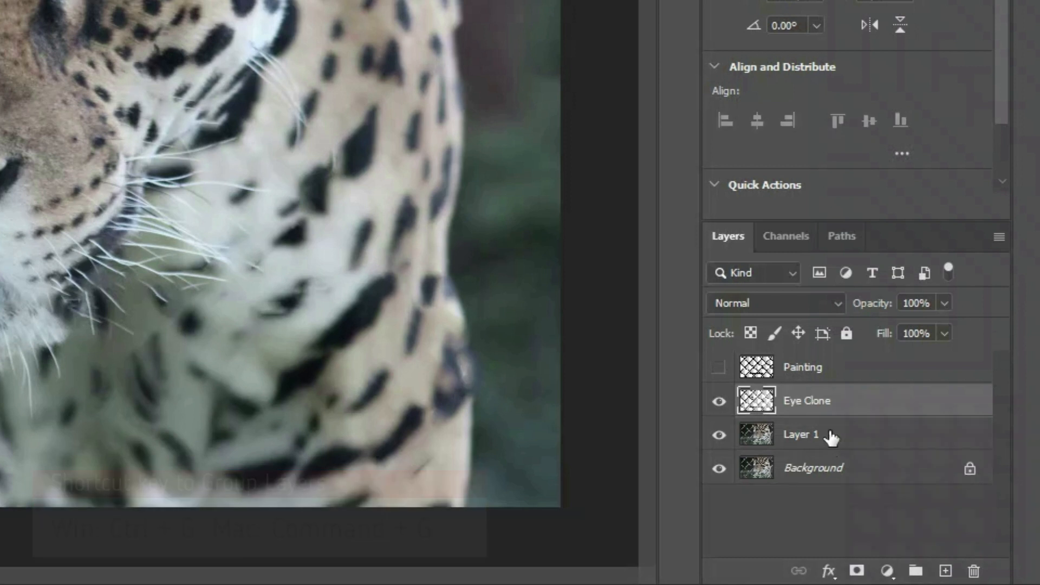
# Rename the merged Eye Clone layer as fence ContentAware
pyautogui.click(830, 436)
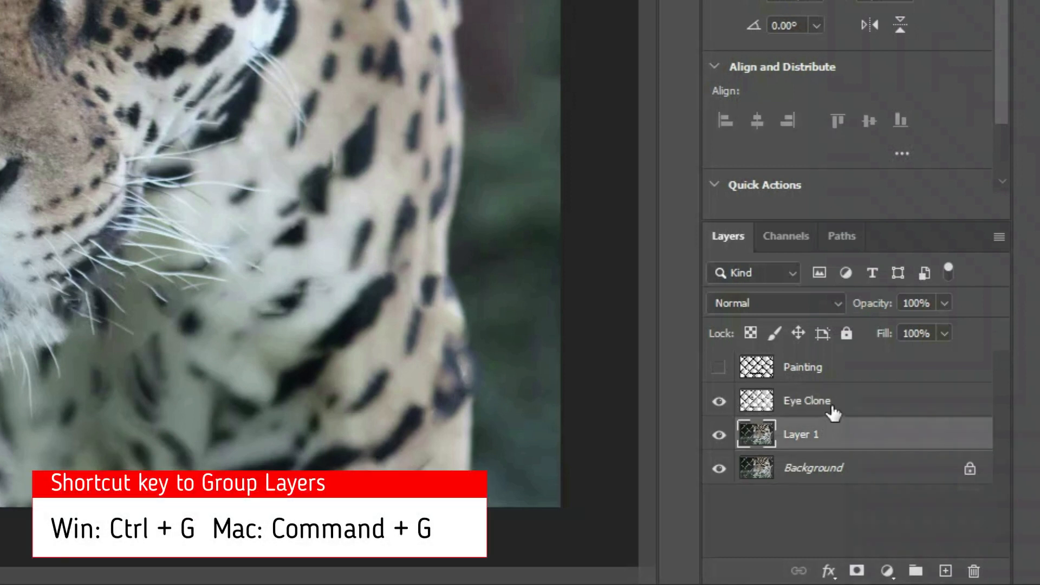
pyautogui.click(835, 413)
pyautogui.doubleClick(818, 401)
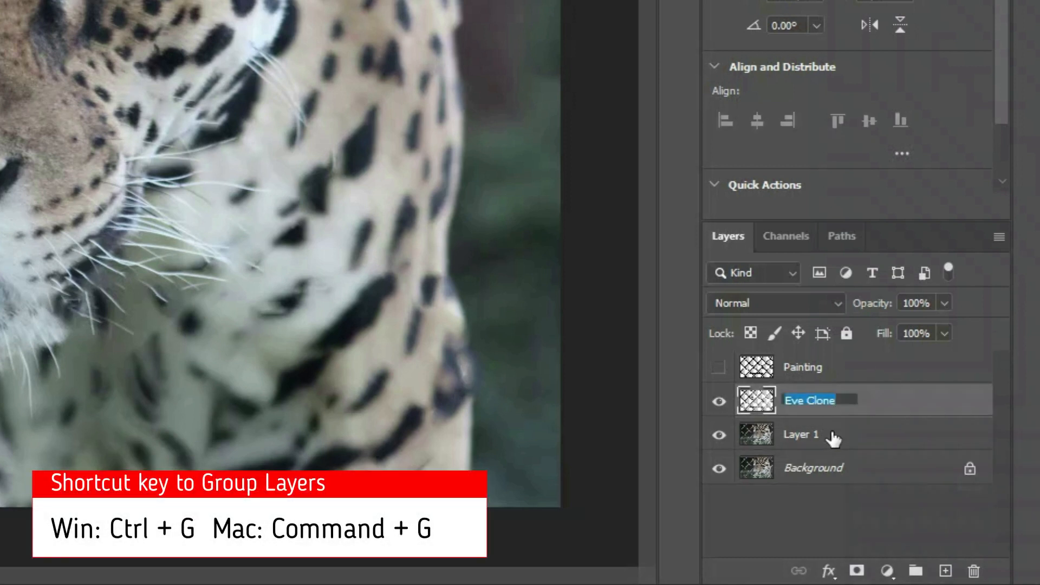
pyautogui.write('fence Content')
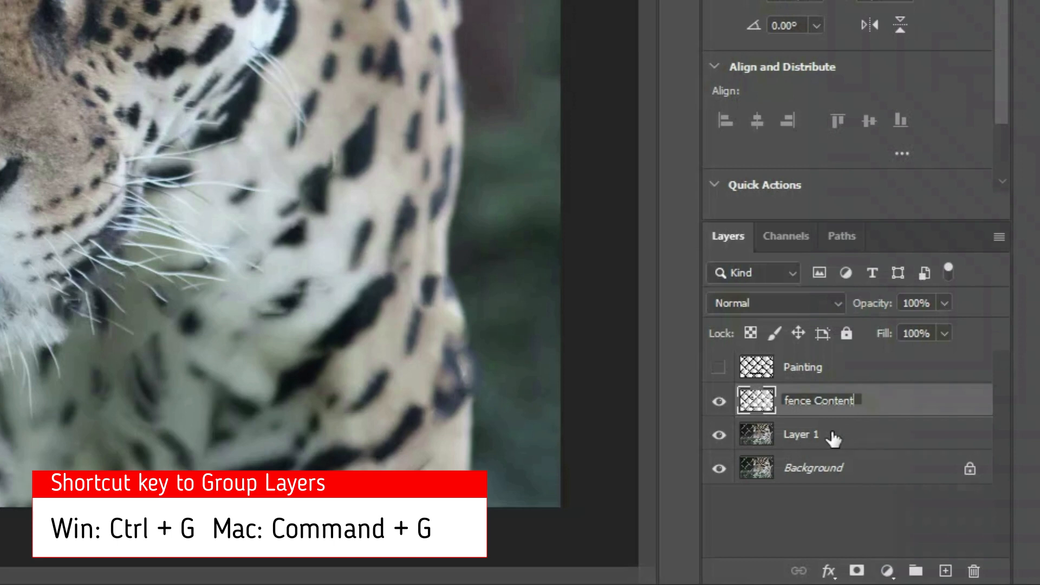
pyautogui.write('Aware')
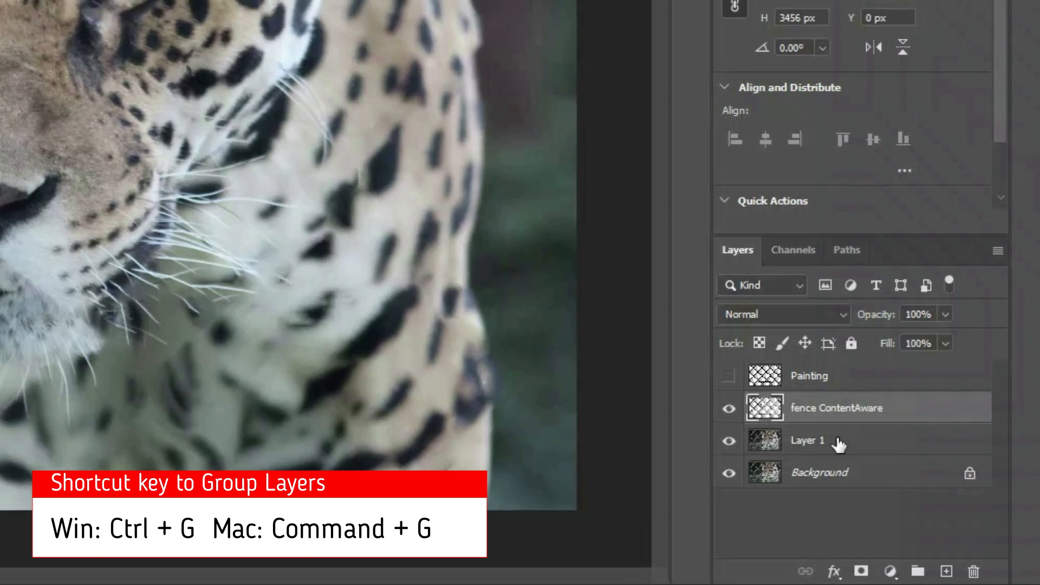
# Group the fence ContentAware layer with Layer 1
pyautogui.click(832, 439)
pyautogui.keyDown('shift'); pyautogui.click(851, 432); pyautogui.keyUp('shift')
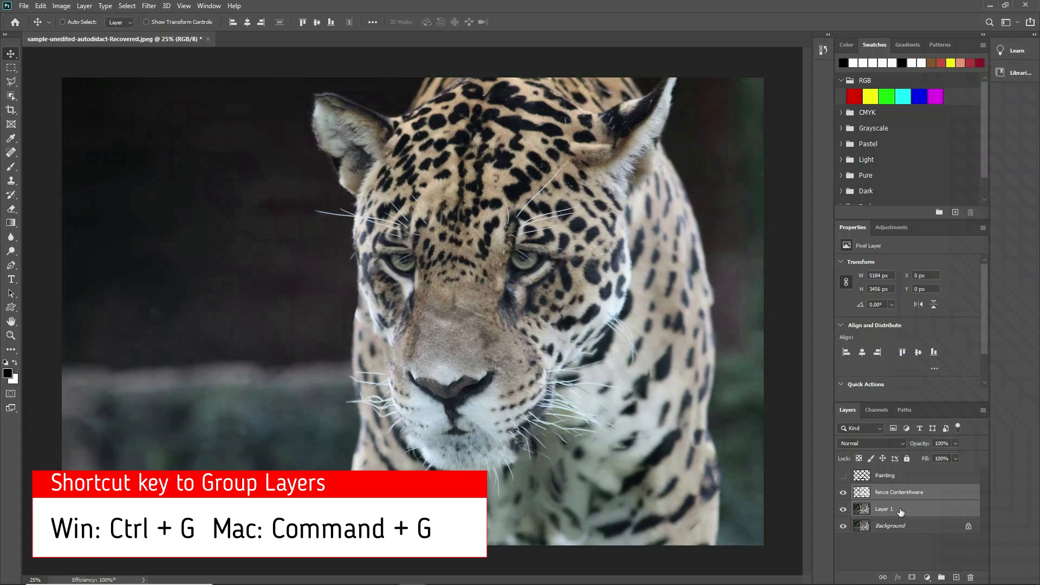
pyautogui.hotkey('ctrl', 'g')
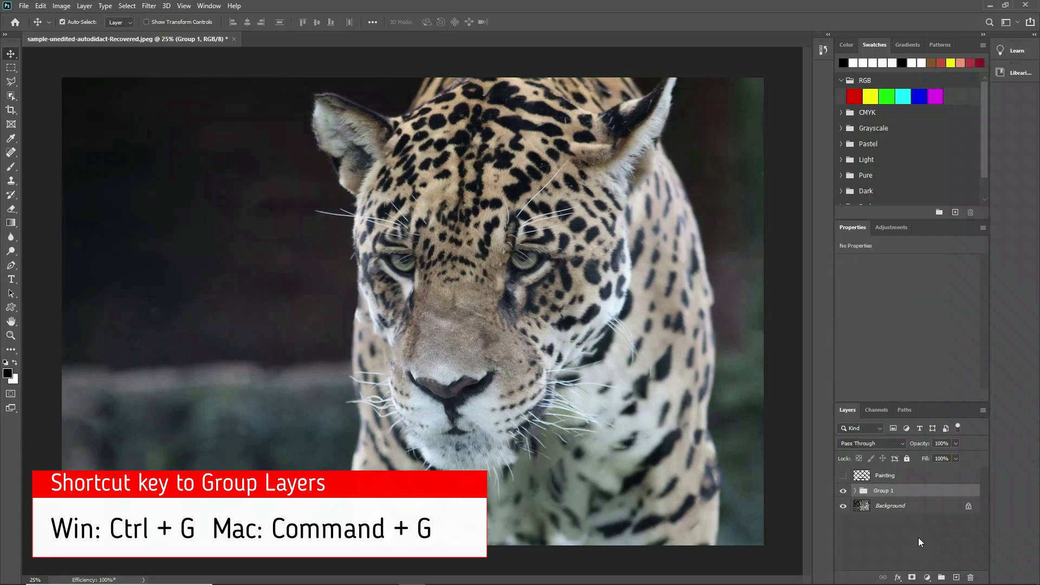
# Add a Hue/Saturation adjustment above the group and raise the Yellows saturation to +72 by sampling the forehead fur
pyautogui.click(927, 578)
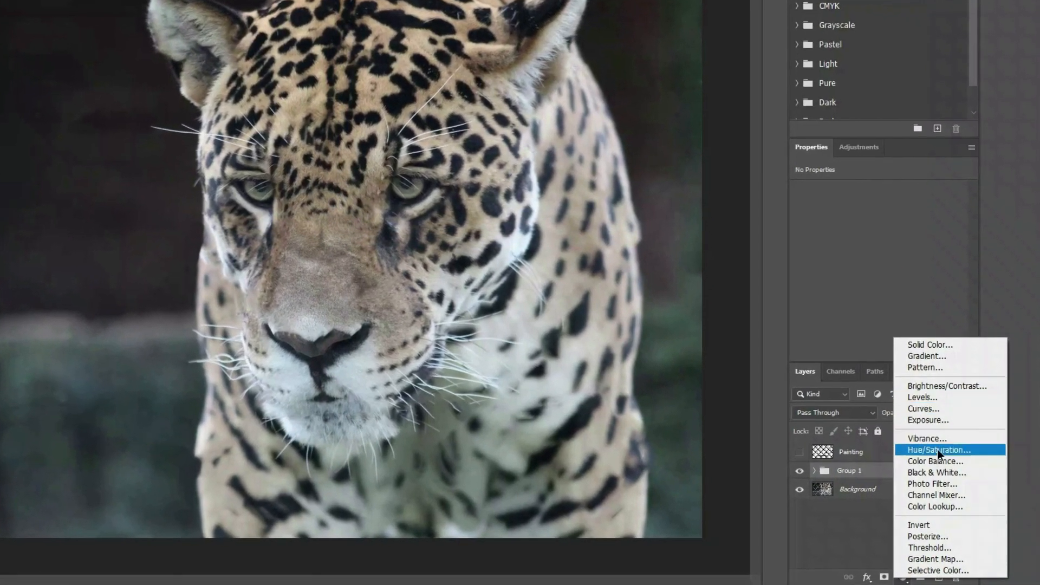
pyautogui.click(937, 450)
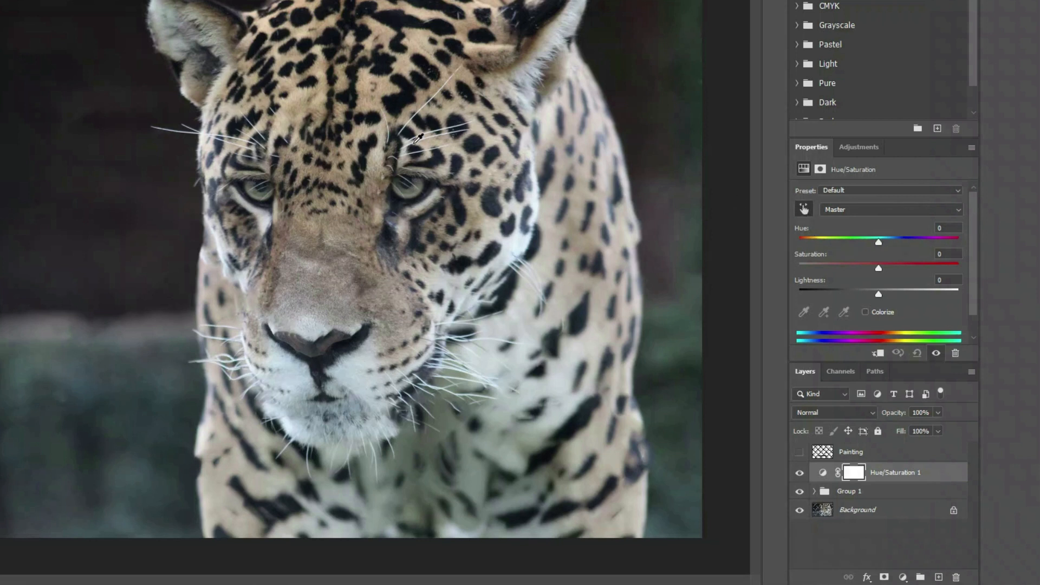
pyautogui.moveTo(315, 95); pyautogui.dragTo(359, 108)
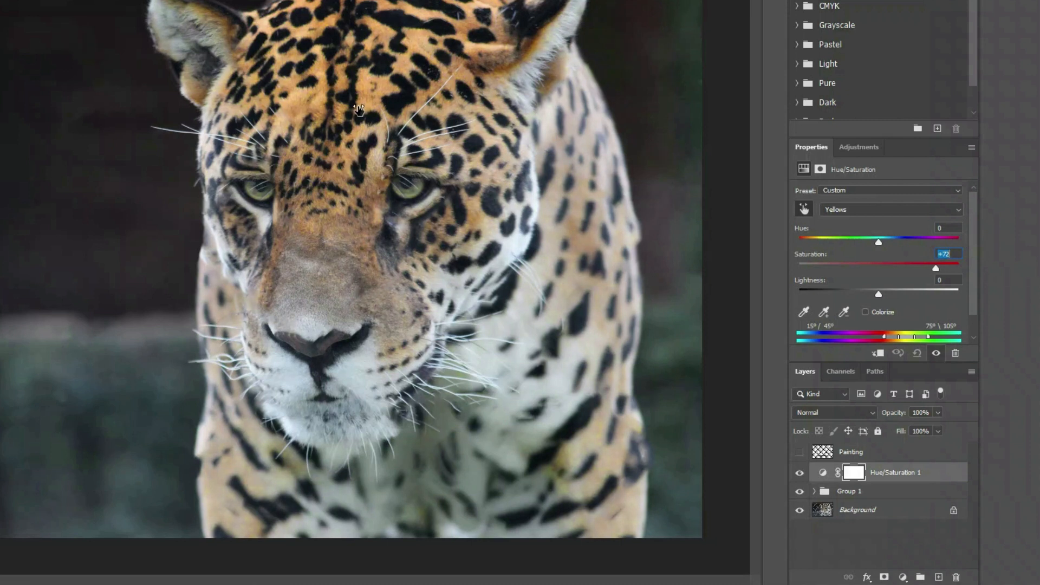
pyautogui.moveTo(359, 109); pyautogui.dragTo(359, 109)
pyautogui.click(553, 249)
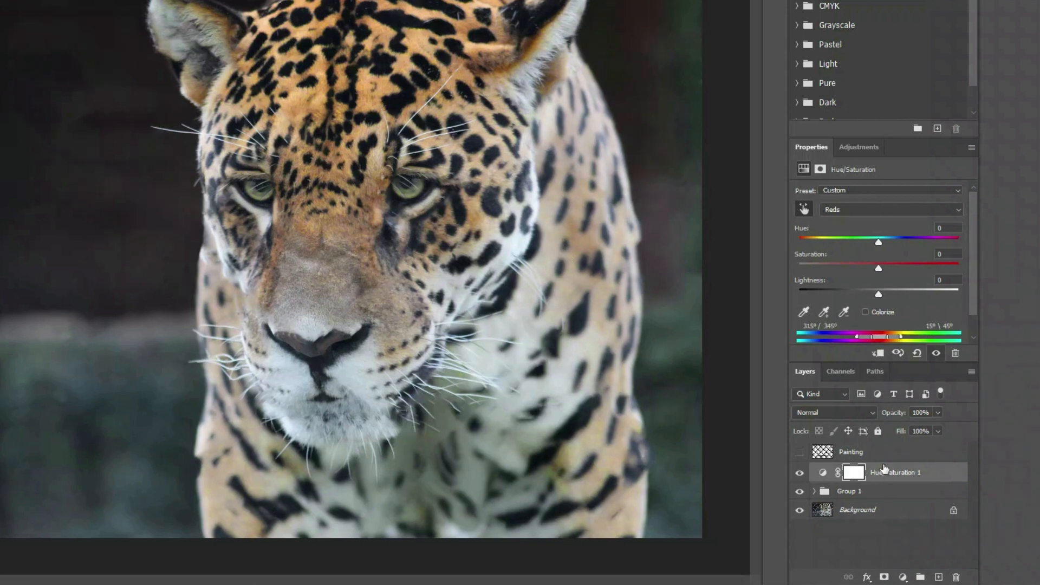
# Add a Brightness/Contrast adjustment above the Hue/Saturation layer and set the contrast to 27
pyautogui.click(901, 577)
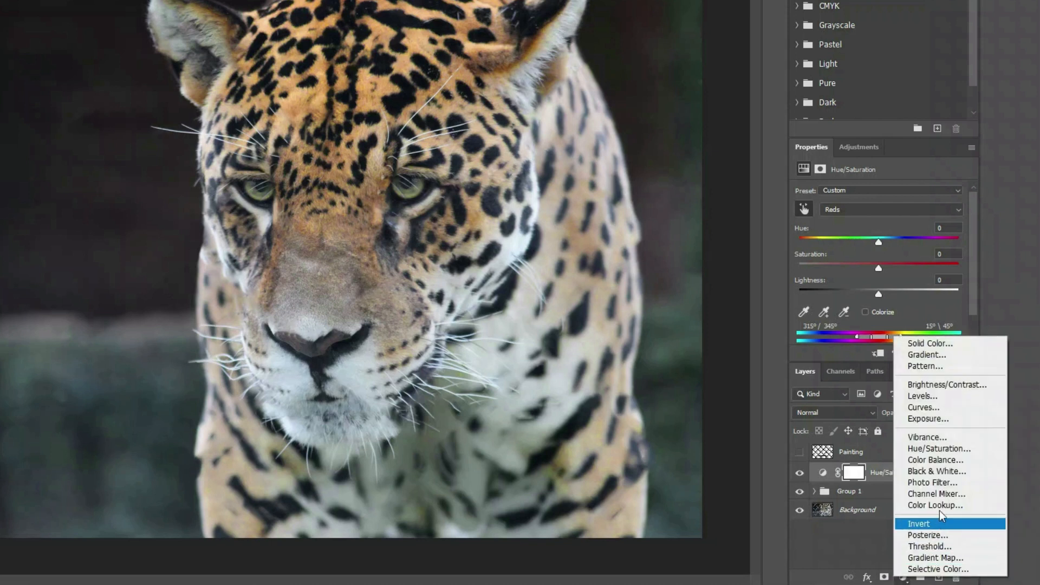
pyautogui.click(946, 384)
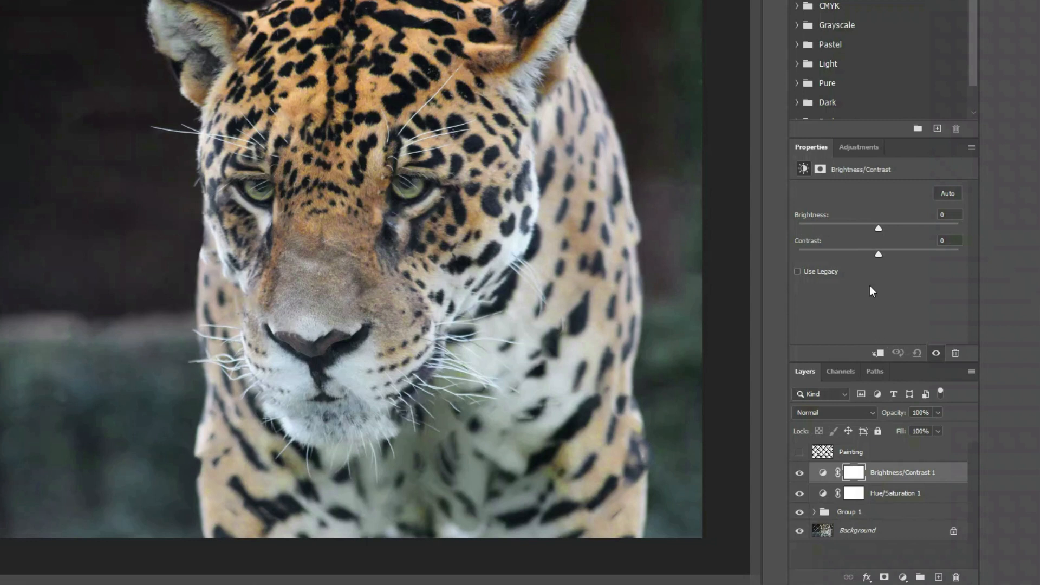
pyautogui.moveTo(879, 255)
pyautogui.mouseDown()
pyautogui.moveTo(903, 255)
pyautogui.moveTo(883, 254)
pyautogui.moveTo(894, 257)
pyautogui.mouseUp()
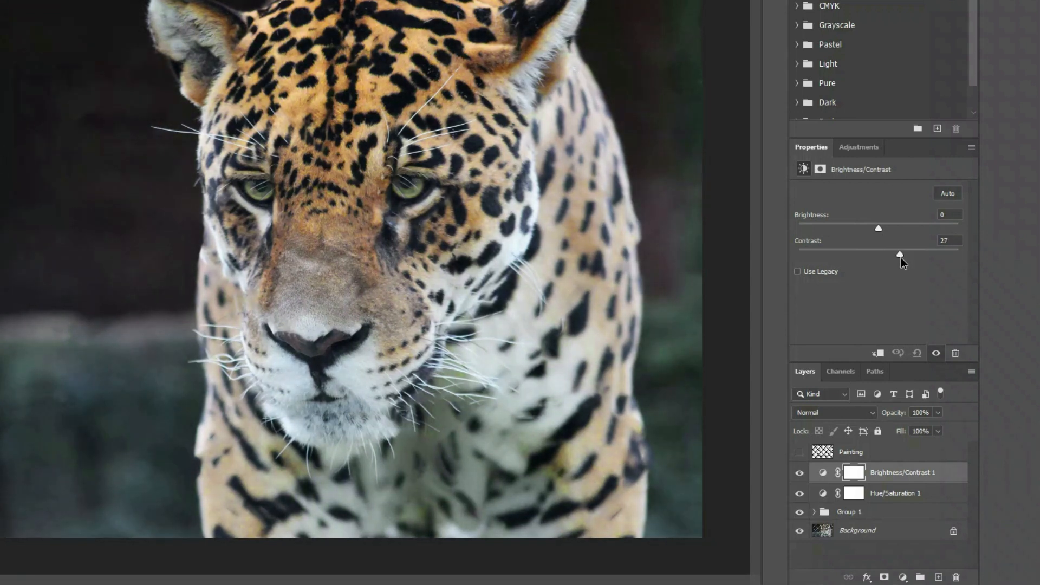
pyautogui.moveTo(890, 258); pyautogui.dragTo(899, 258)
# Compare the edit with the original photo by showing only the Background layer and restoring the other layers
pyautogui.click(835, 553)
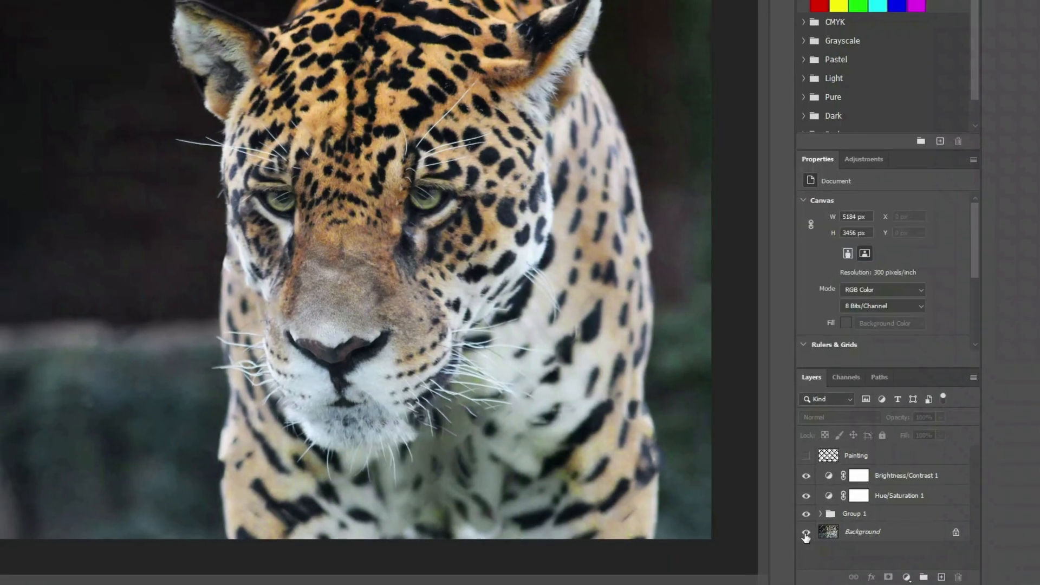
pyautogui.keyDown('alt'); pyautogui.click(805, 533); pyautogui.keyUp('alt')
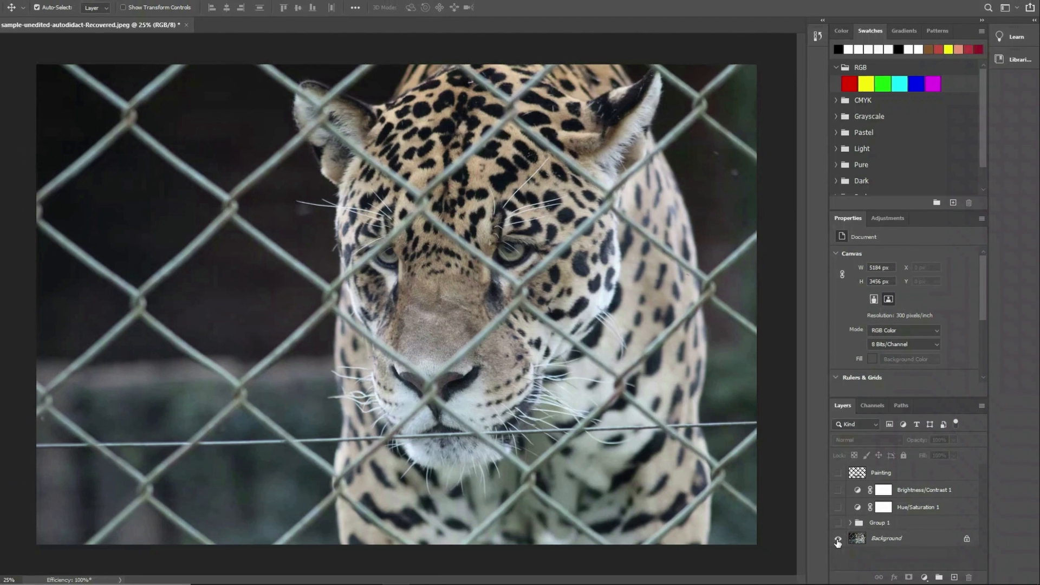
pyautogui.keyDown('alt'); pyautogui.click(805, 533); pyautogui.keyUp('alt')
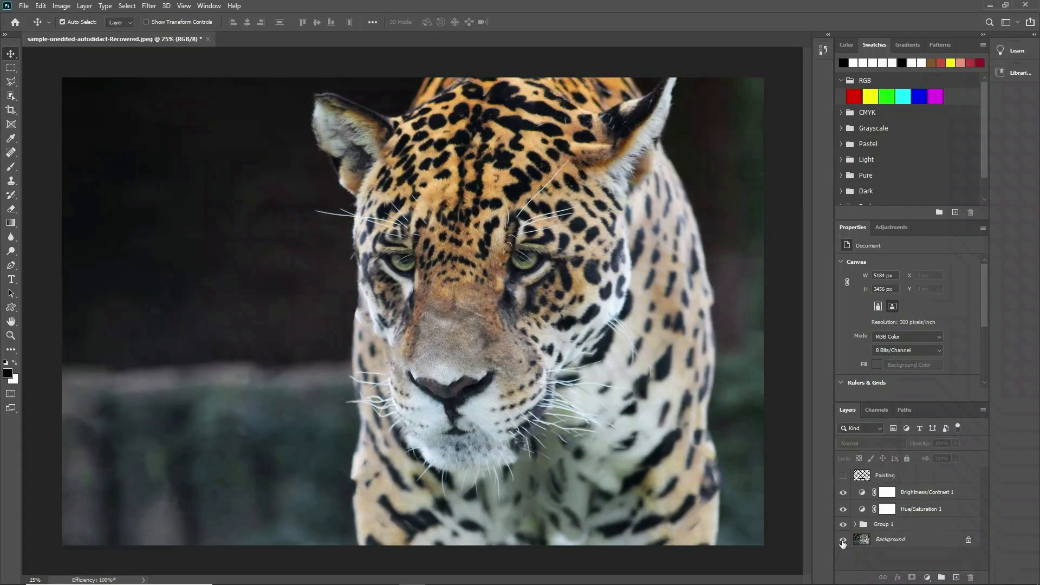